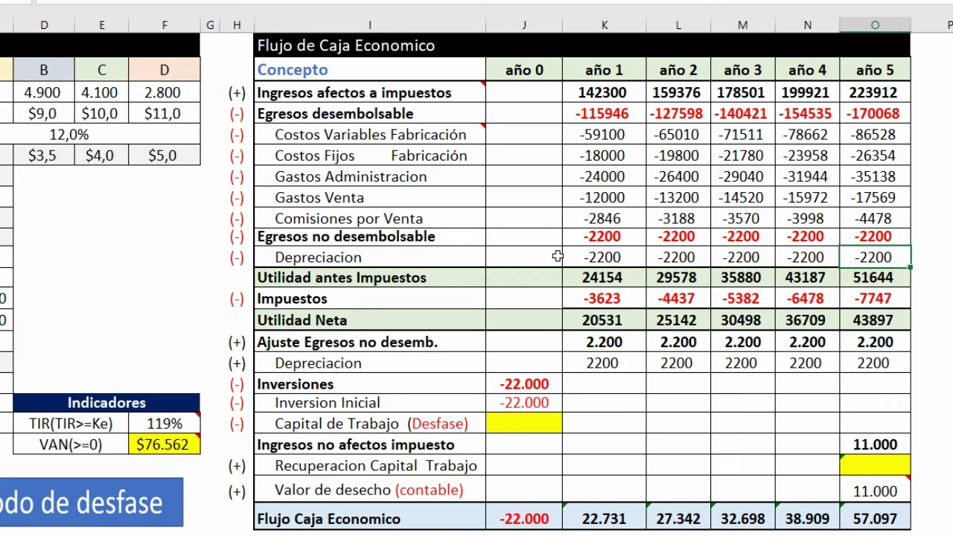
Step: Link the año 1 Egresos desembolsable cell of the desfase table to the cash flow's año 1 figure with =K4
drag(342, 239, 874, 255)
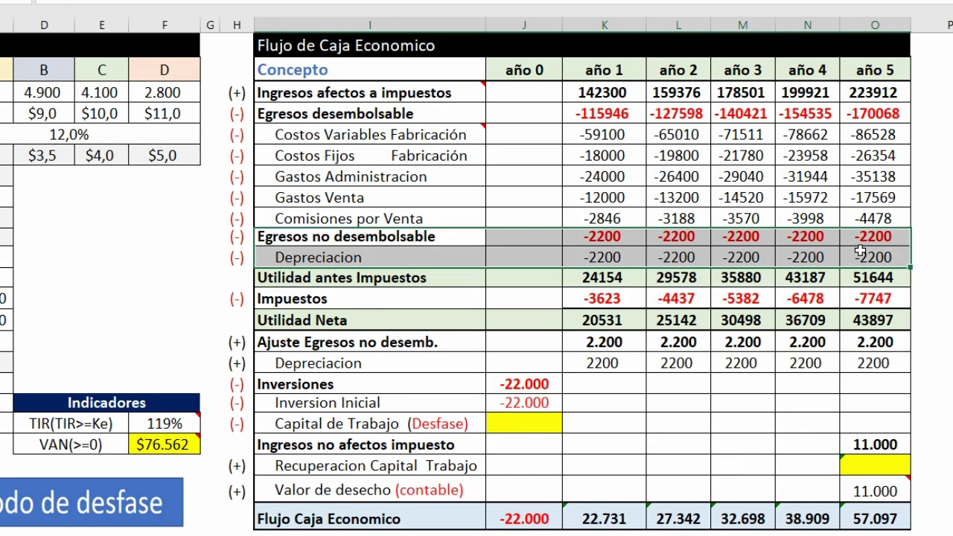
click(427, 256)
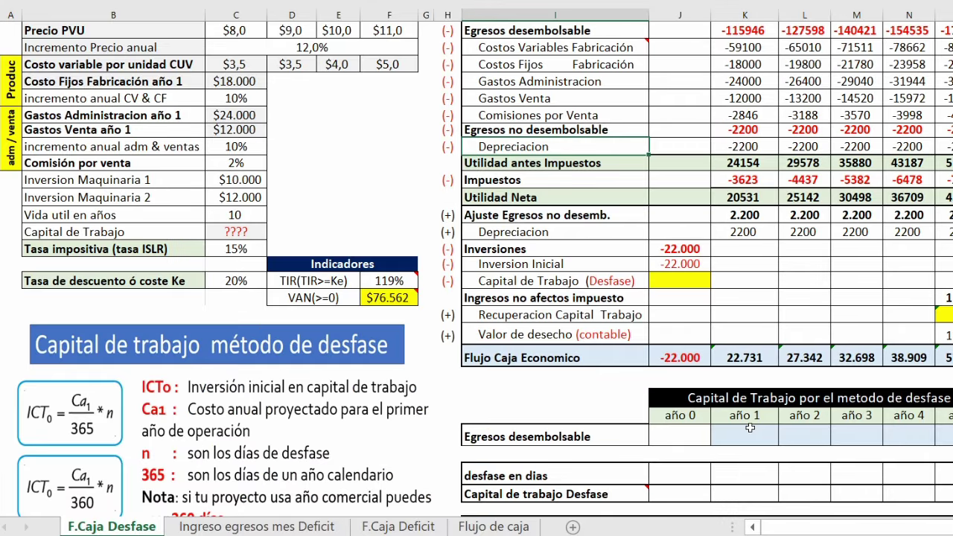
click(749, 428)
text(=)
click(747, 30)
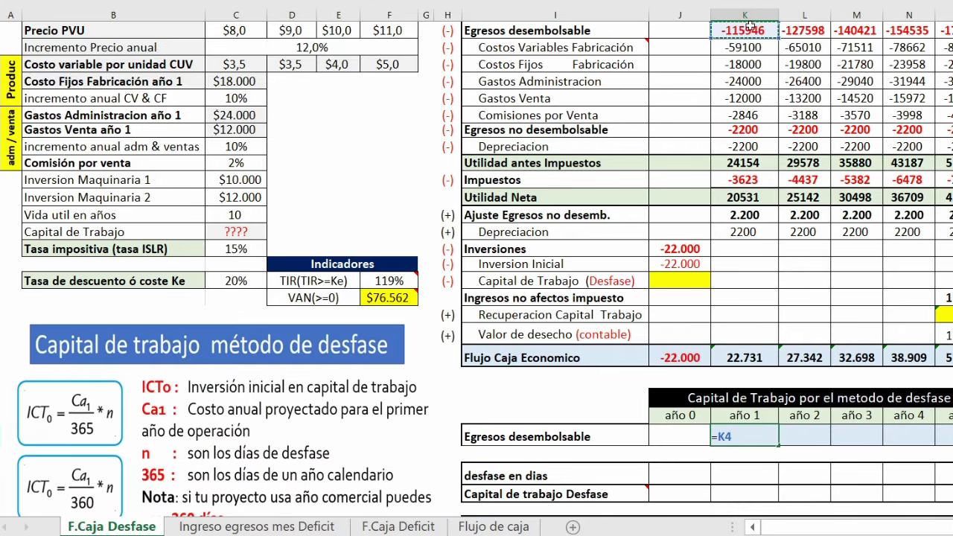
key(Return)
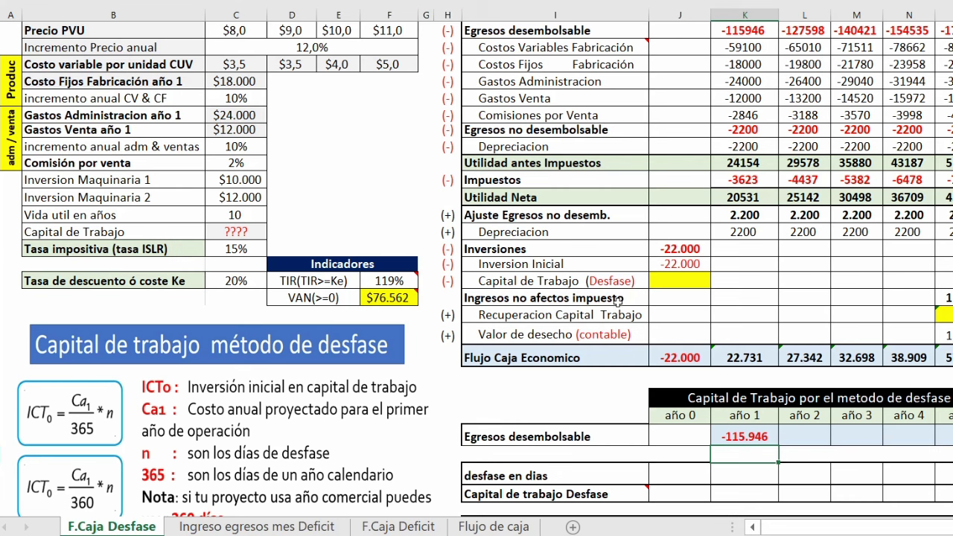
Step: Set the año 1 desfase en dias to 60
double_click(747, 470)
text(60)
key(Return)
Step: Calculate the año 1 Capital de trabajo Desfase with the formula =K27/360*K29
scroll(748, 470, down, 2)
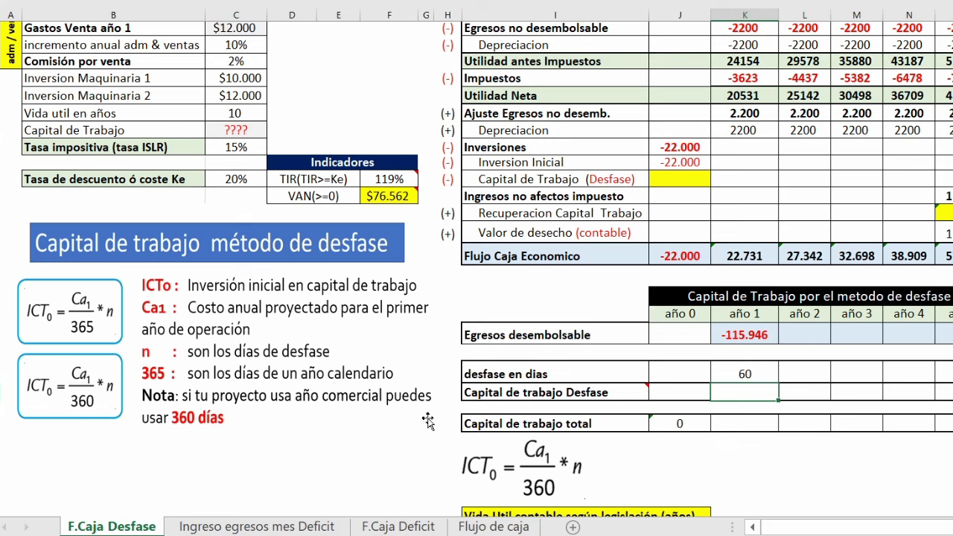
text(=)
click(758, 332)
text(/)
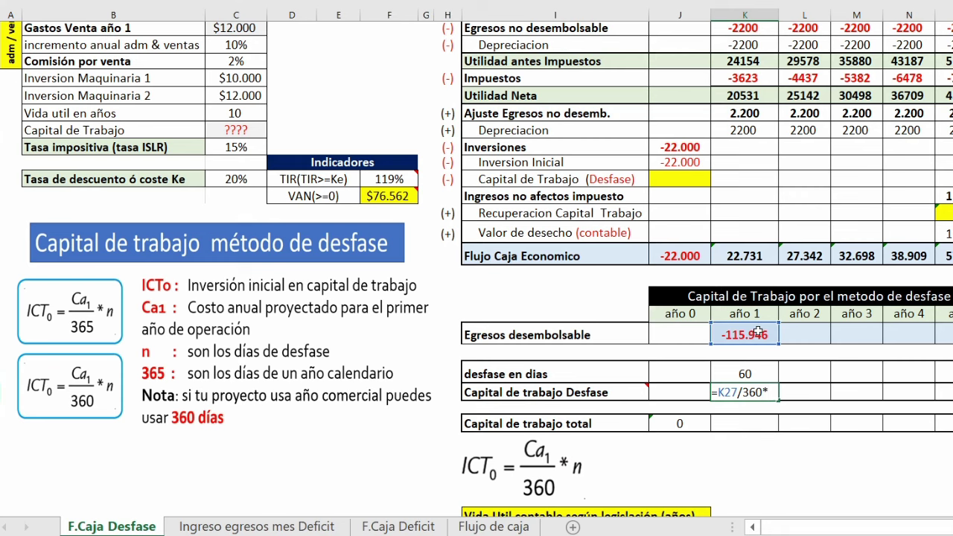
text(360*)
click(750, 372)
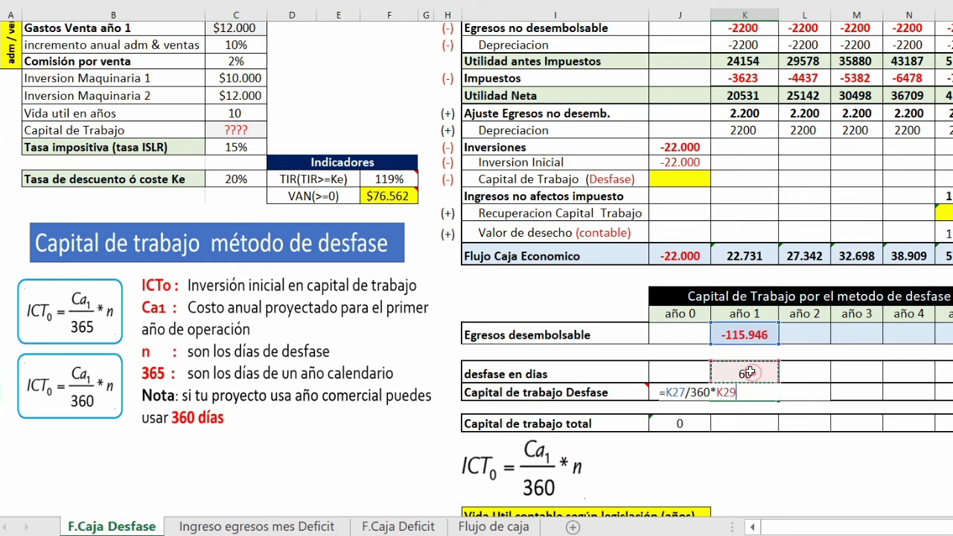
key(Return)
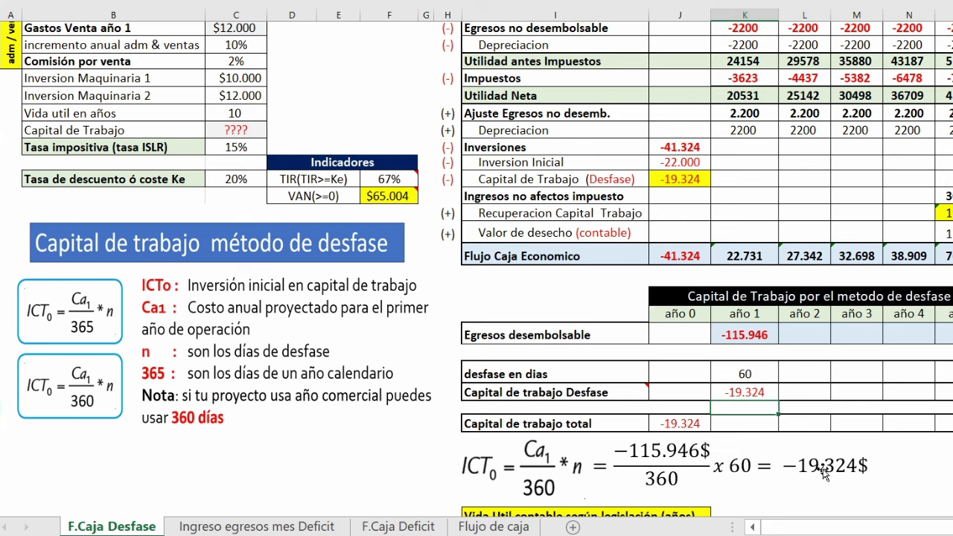
Step: Examine the desfase working capital result and the formula that carries it into año 0 of the Capital de Trabajo row
click(744, 390)
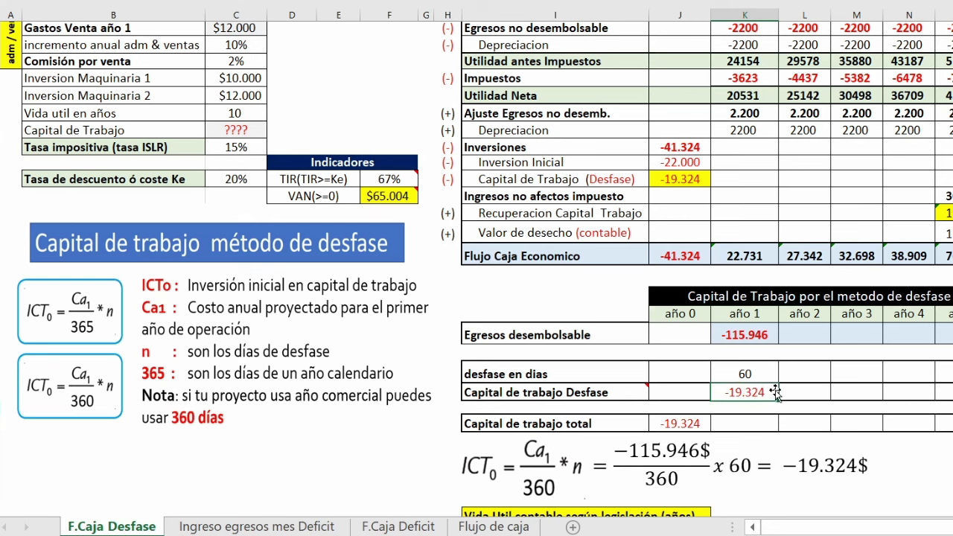
drag(685, 311, 678, 417)
click(679, 334)
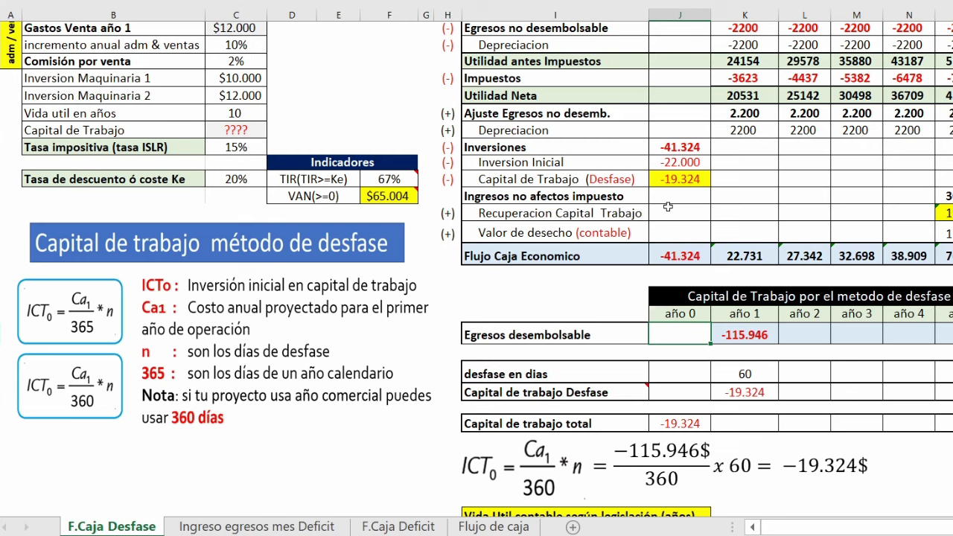
click(674, 178)
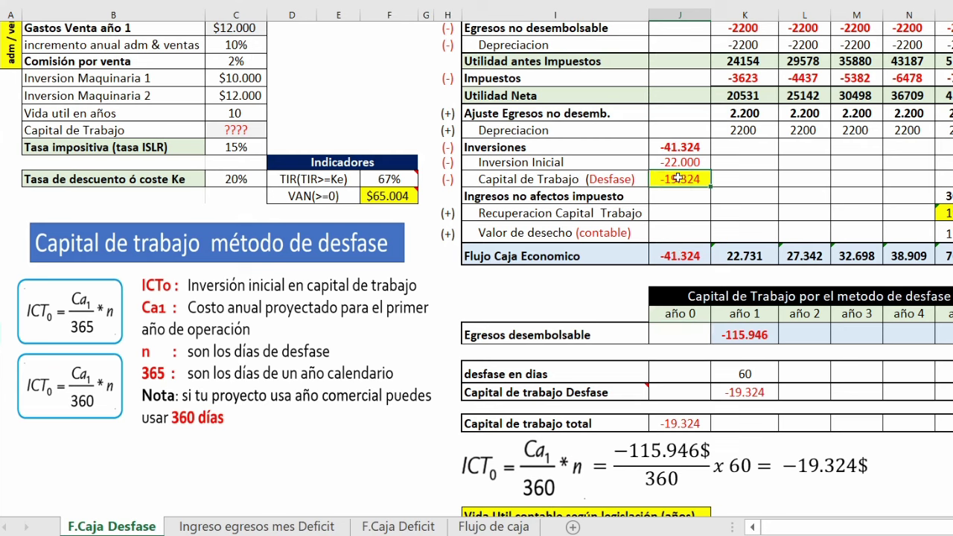
double_click(696, 179)
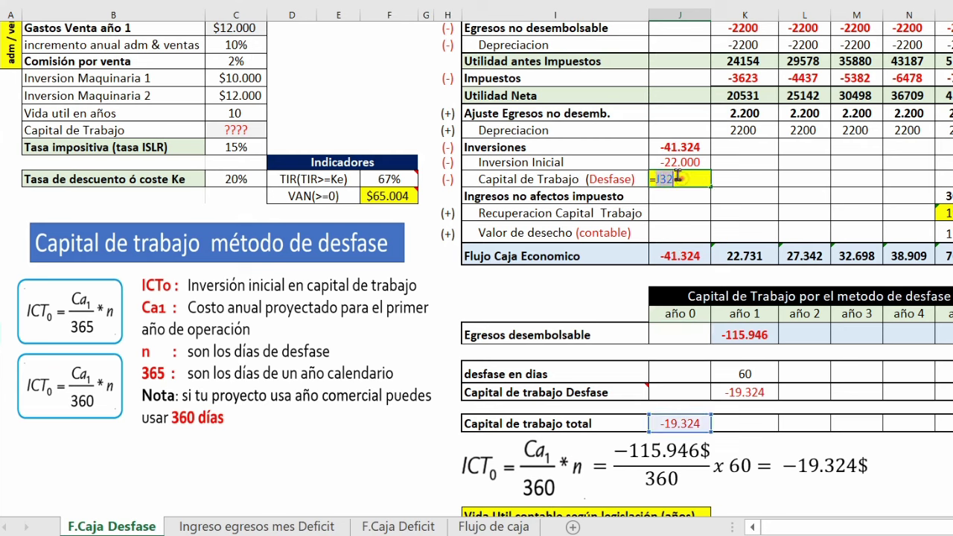
key(Escape)
double_click(687, 178)
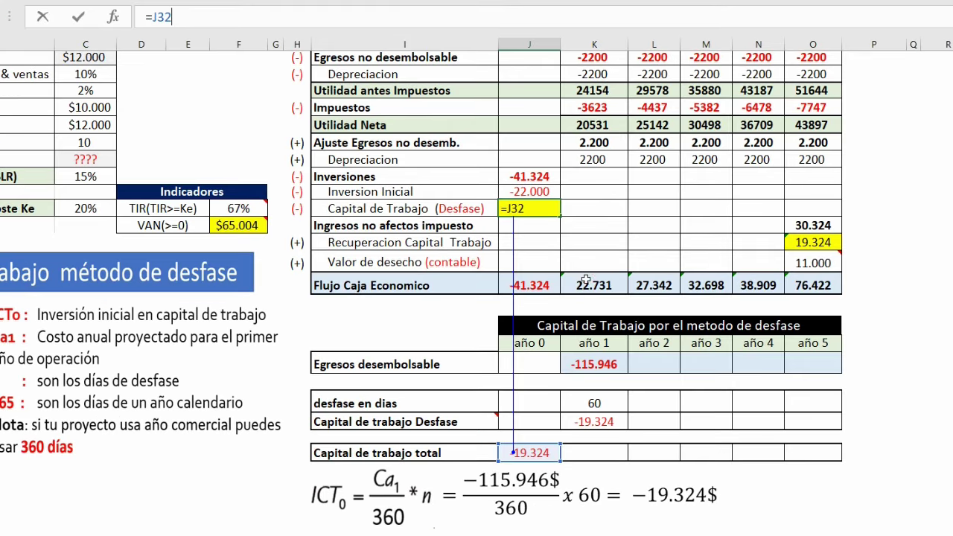
click(737, 252)
Step: Review the Flujo Caja Economico row from año 1 to año 5 and the año 5 formula
drag(614, 280, 800, 284)
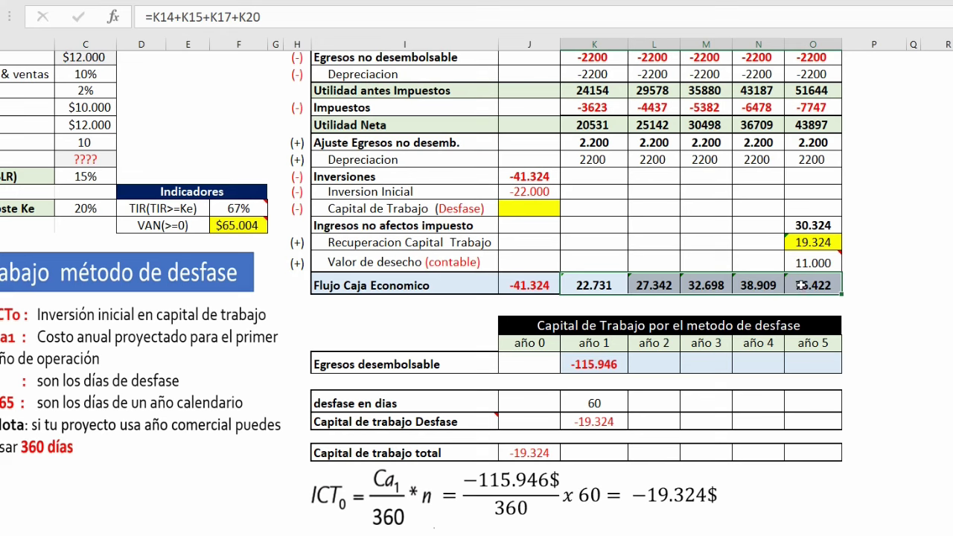
click(800, 284)
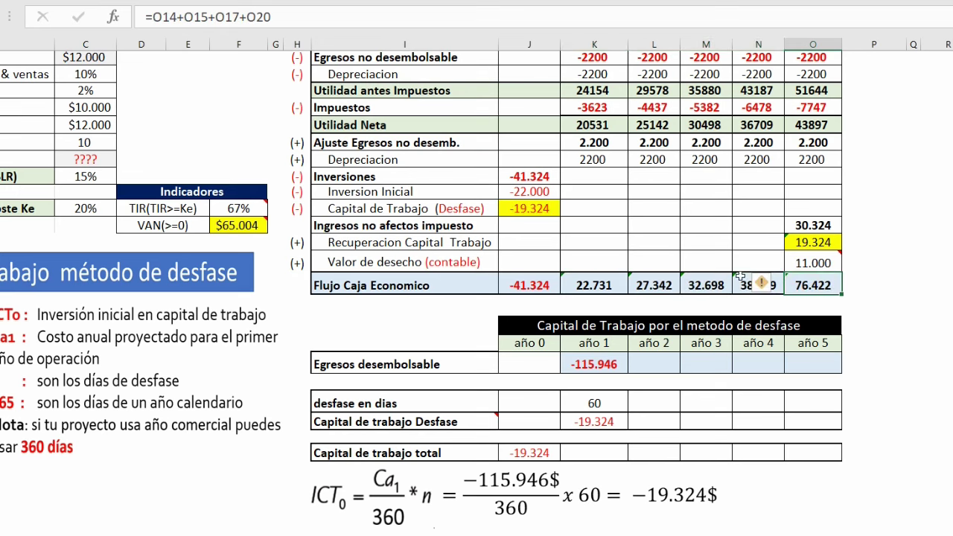
mouse_move(757, 285)
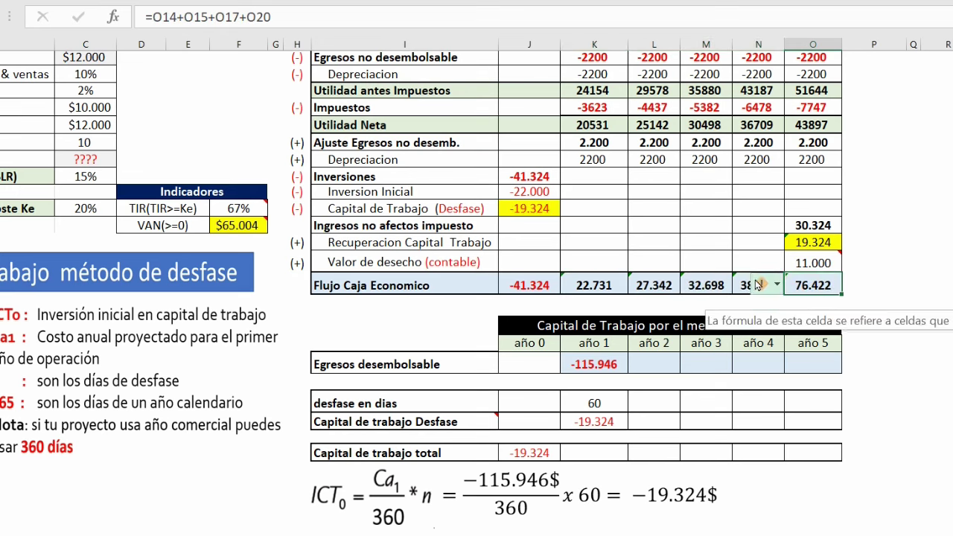
Step: Inspect the año 5 Valor de desecho and the formula behind the año 5 Recuperacion Capital Trabajo
click(450, 242)
drag(505, 243, 818, 242)
click(819, 242)
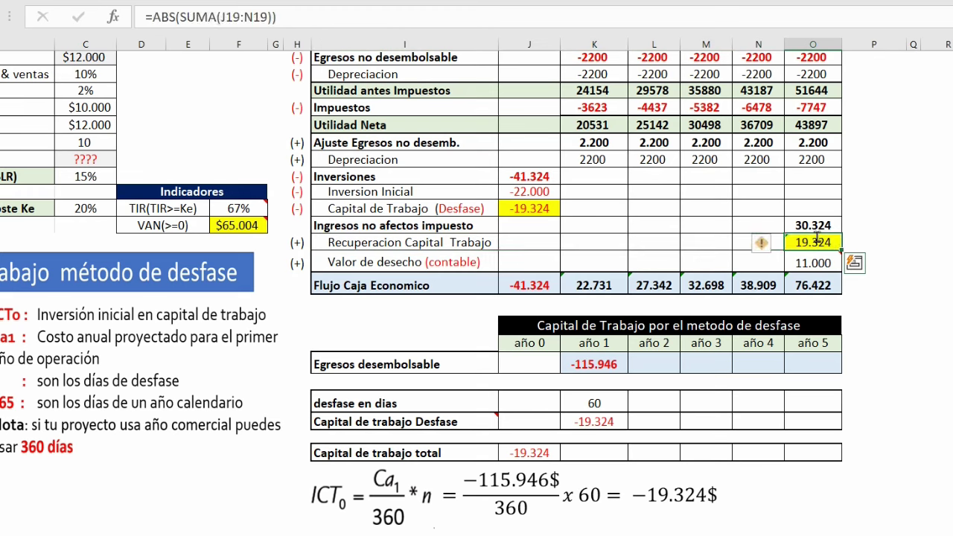
click(815, 262)
drag(461, 259, 827, 262)
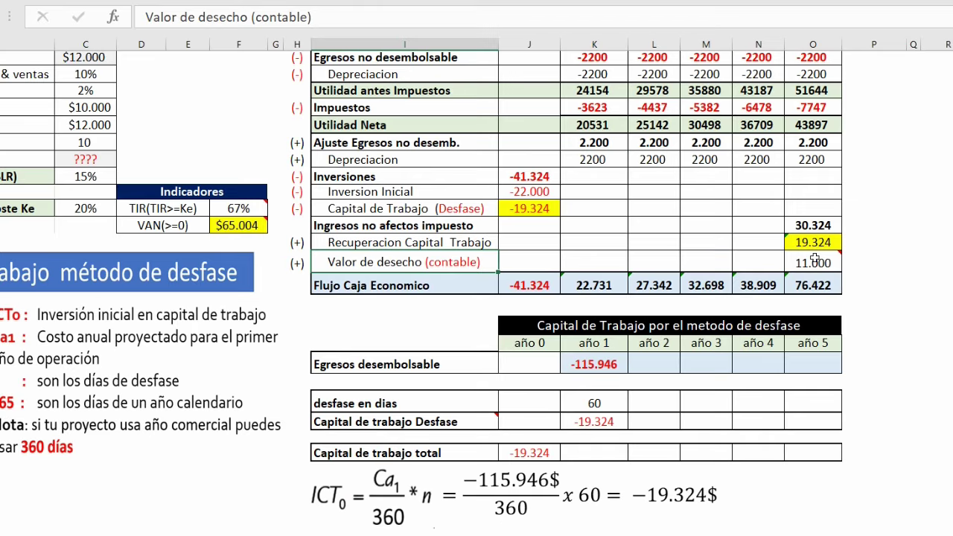
mouse_move(814, 259)
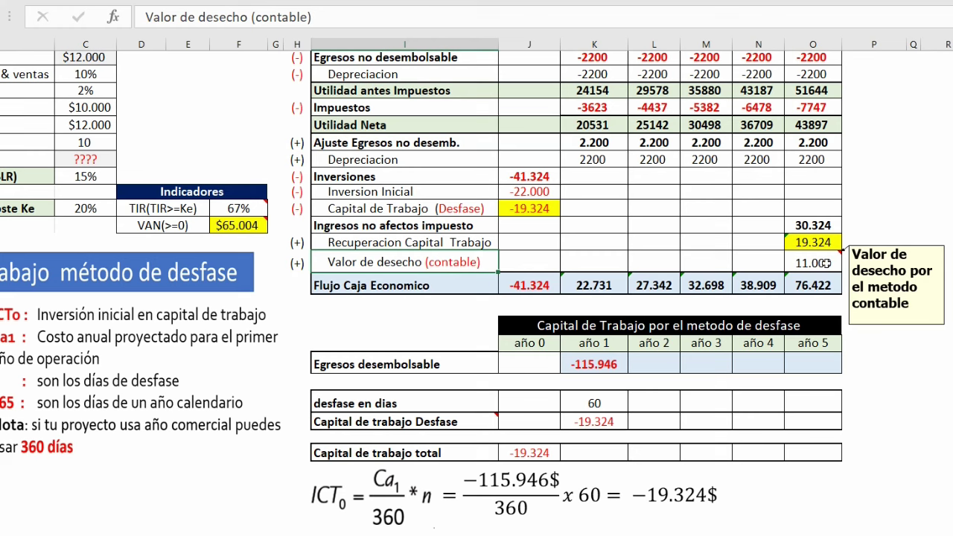
double_click(820, 244)
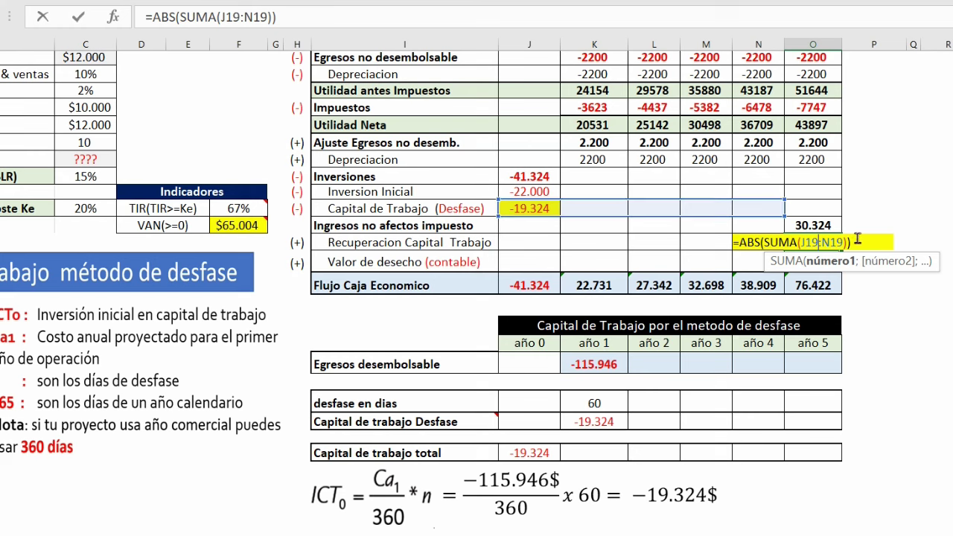
key(Return)
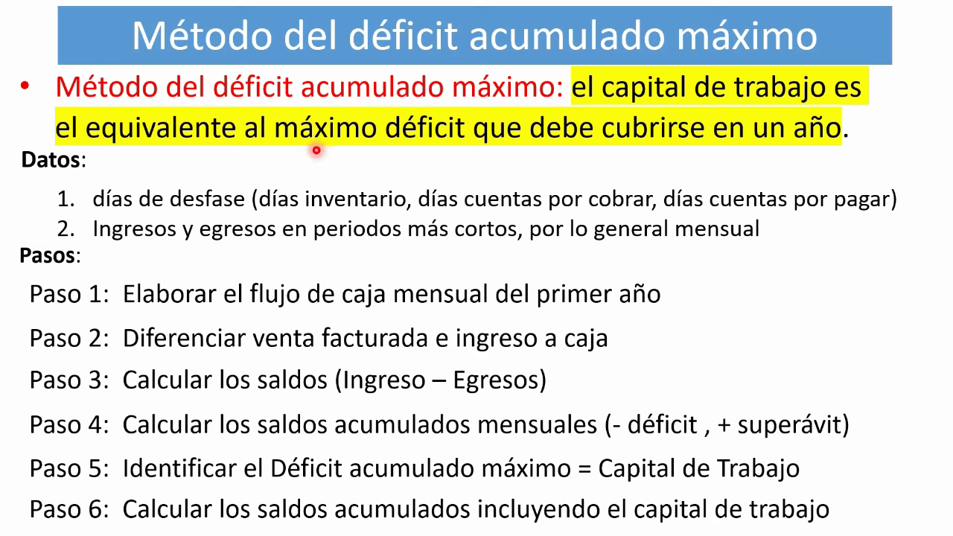
key(Right)
key(Right)
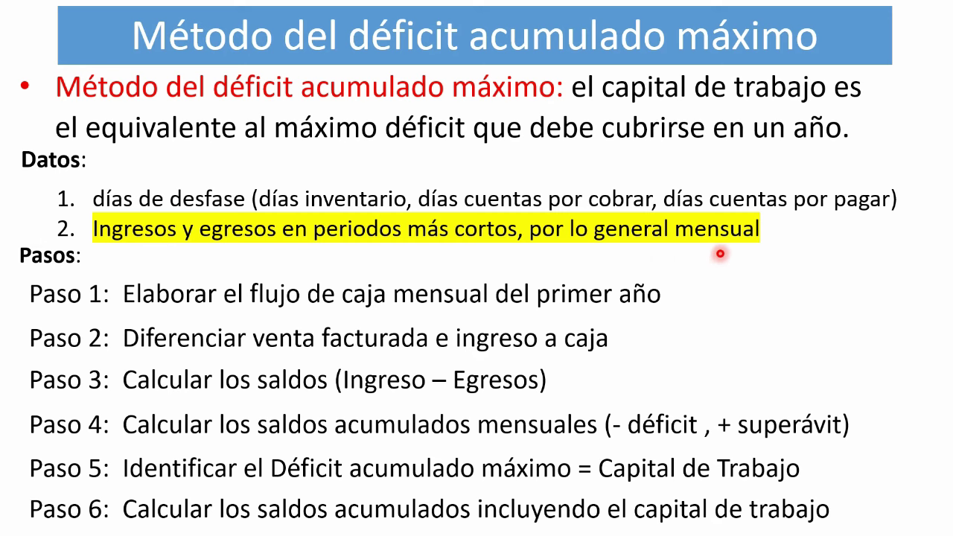
key(Right)
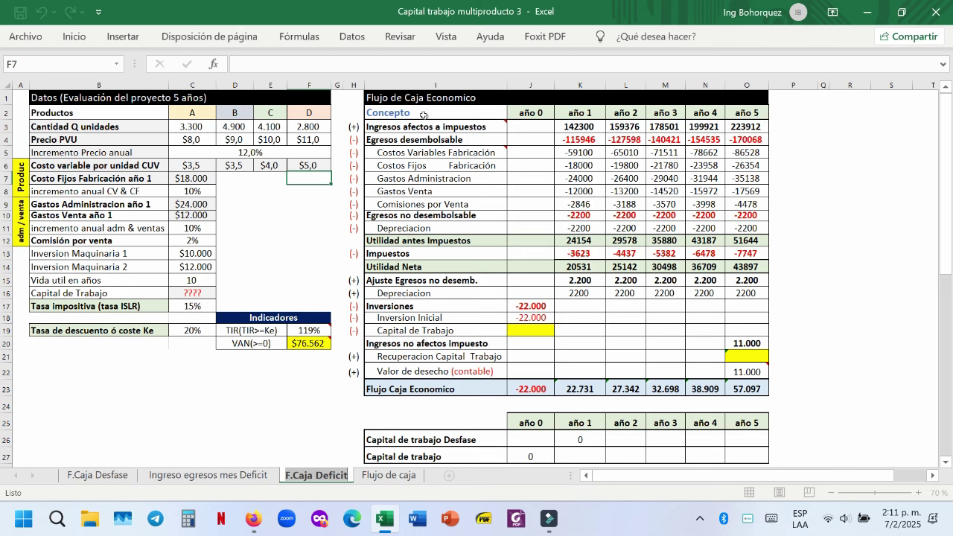
Step: Review the Flujo de Caja Economico table on the F.Caja Deficit sheet, focusing on the Egresos desembolsable rows
drag(406, 94, 744, 371)
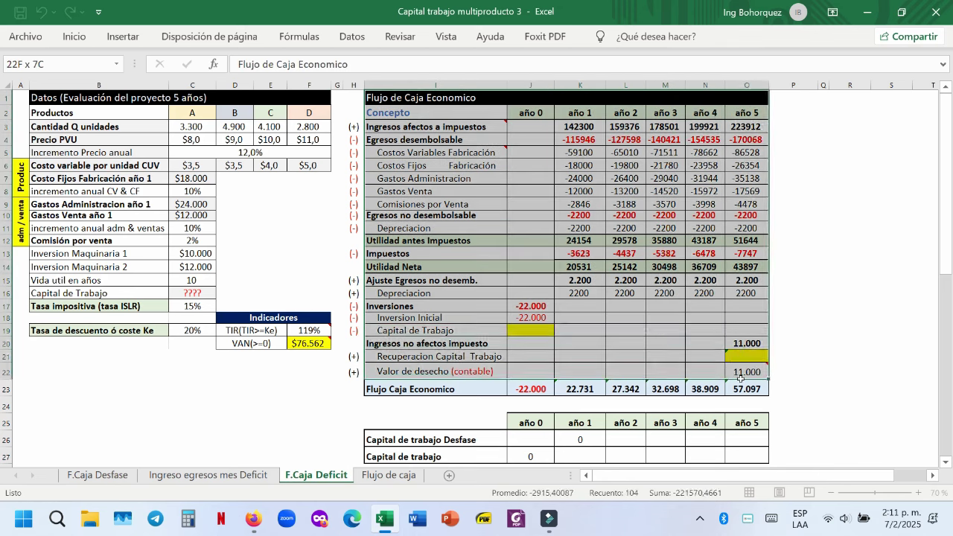
click(496, 131)
drag(492, 139, 543, 205)
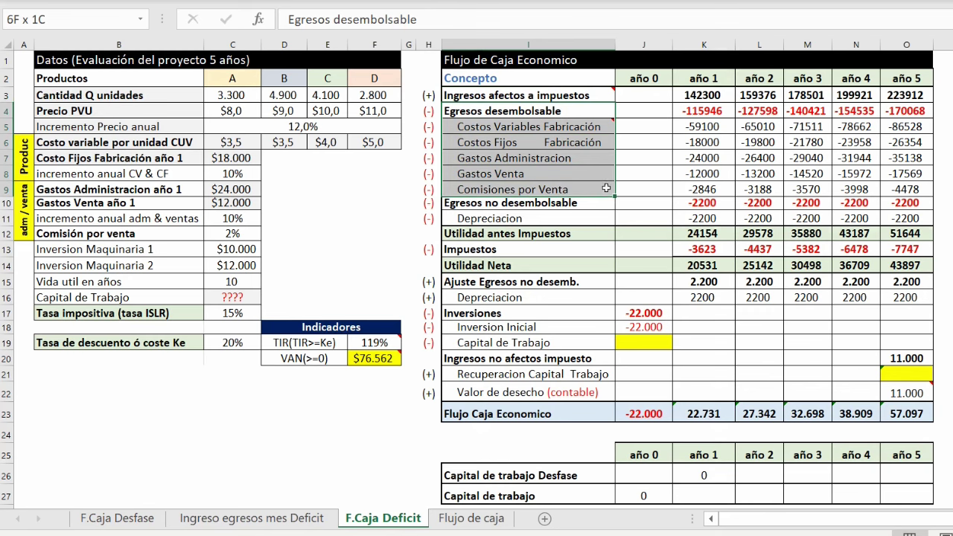
drag(659, 190, 688, 189)
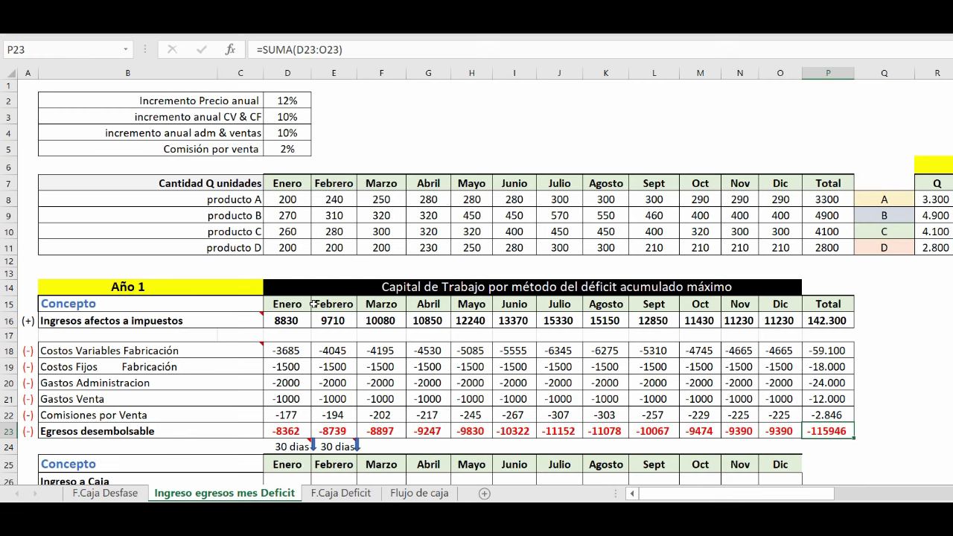
Step: Examine the monthly quantities per product and the Enero formula of Ingresos afectos a impuestos on the Ingreso egresos mes Deficit sheet
drag(246, 182, 824, 246)
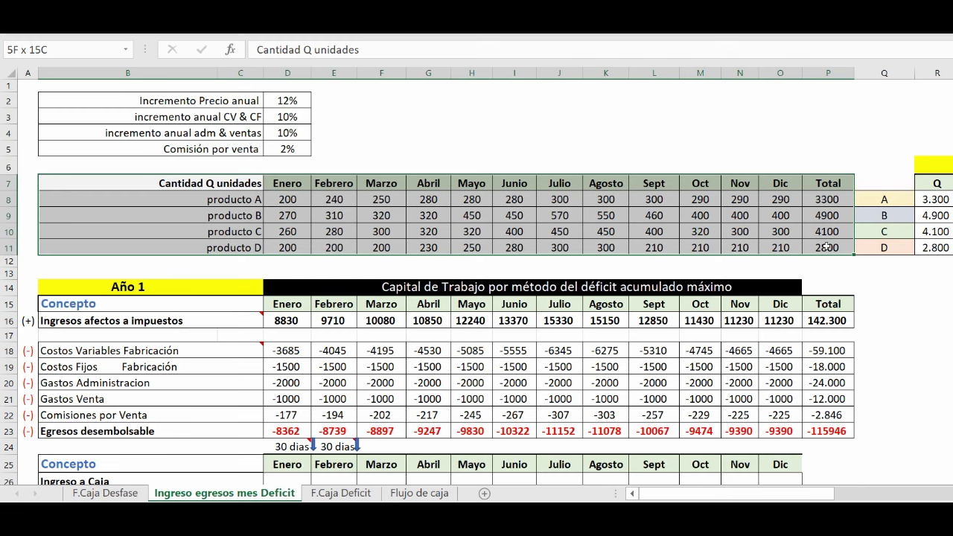
drag(826, 247, 826, 247)
double_click(289, 319)
scroll(685, 499, right, 3)
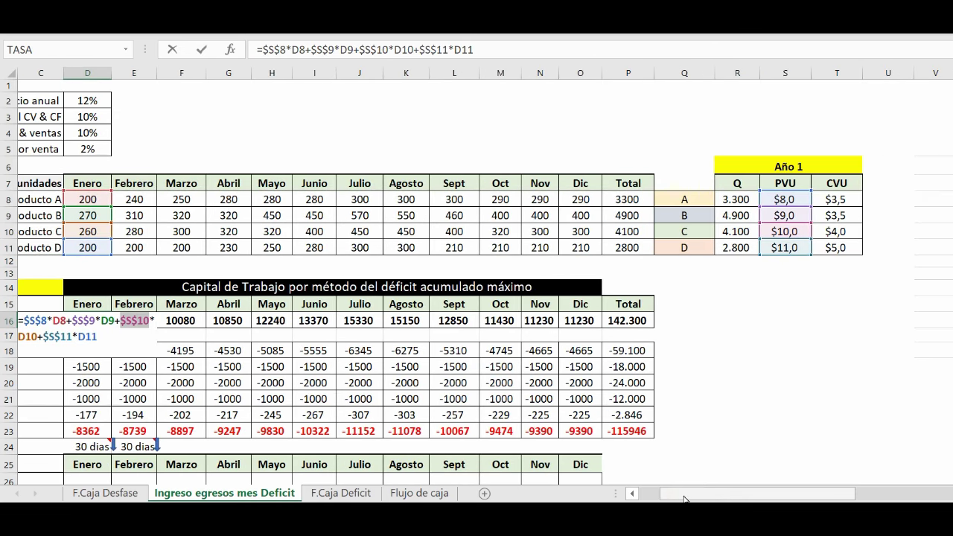
click(94, 318)
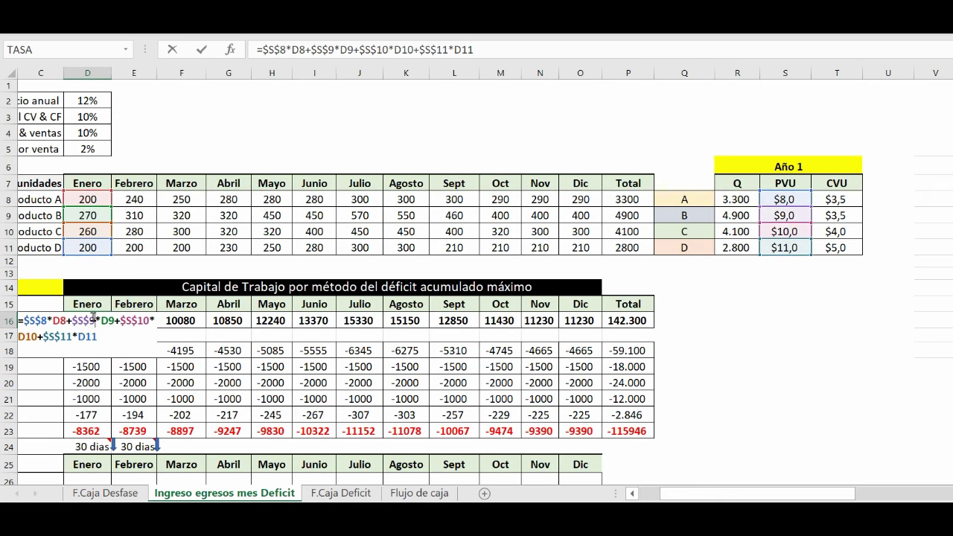
key(Return)
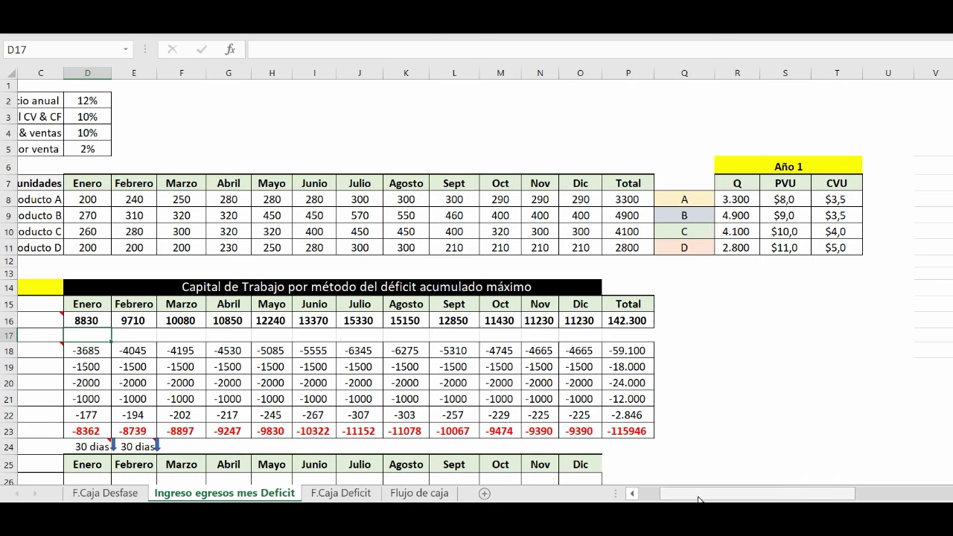
Step: Inspect the Enero Costos Variables Fabricación formula and the unit costs it references
scroll(699, 498, left, 3)
click(226, 351)
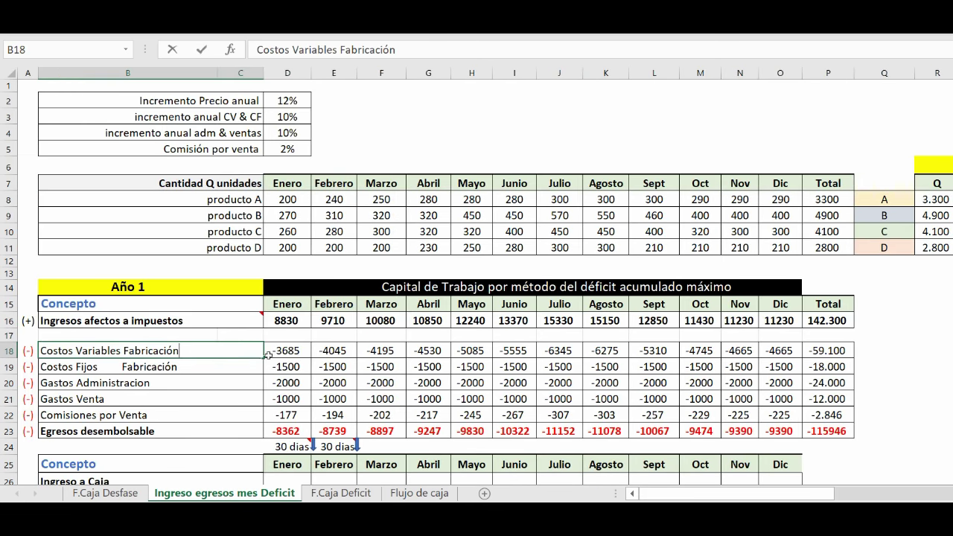
double_click(283, 350)
drag(701, 493, 729, 498)
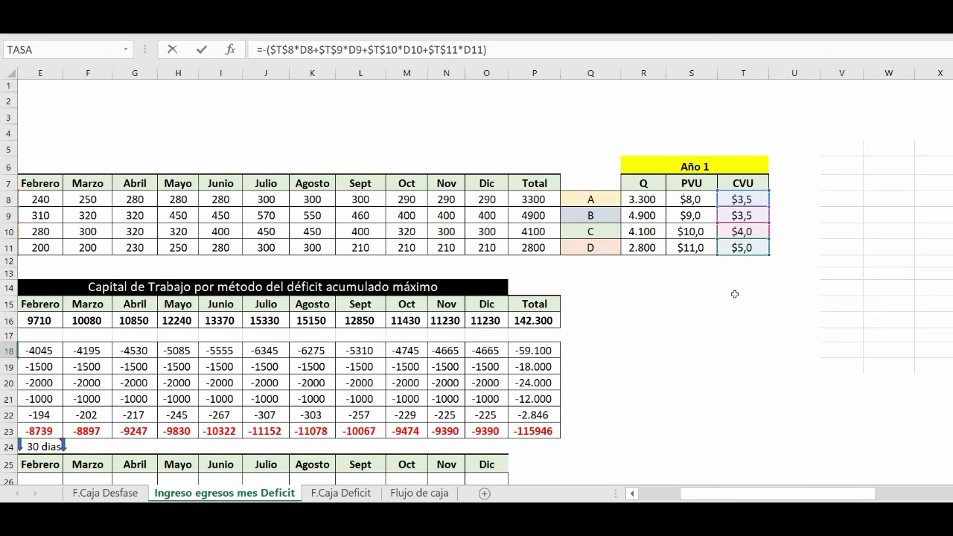
key(Escape)
Step: Compare the monthly cost and expense rows with the año 1 egresos on F.Caja Deficit, returning to the Ingreso egresos mes Deficit sheet
click(214, 349)
drag(214, 349, 800, 395)
drag(827, 395, 827, 396)
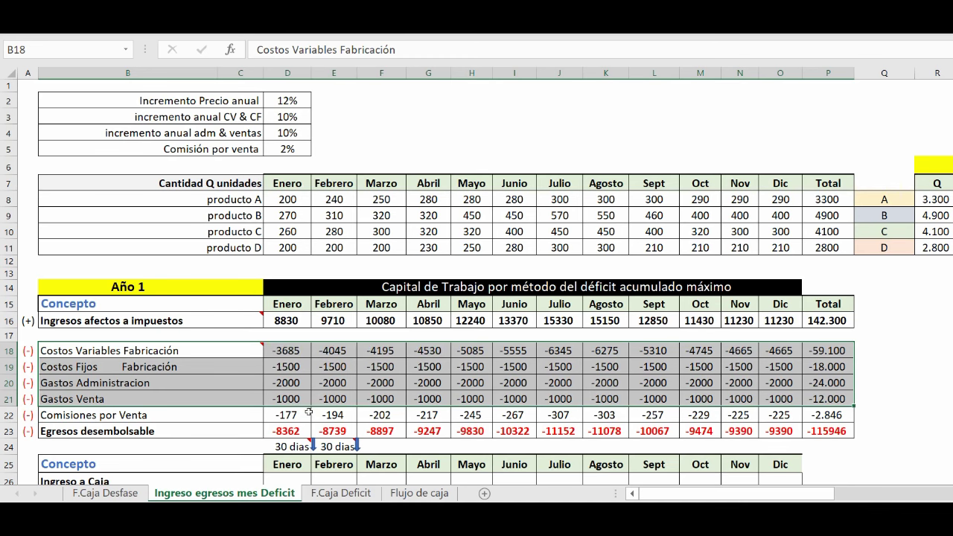
key(ctrl+Page_Down)
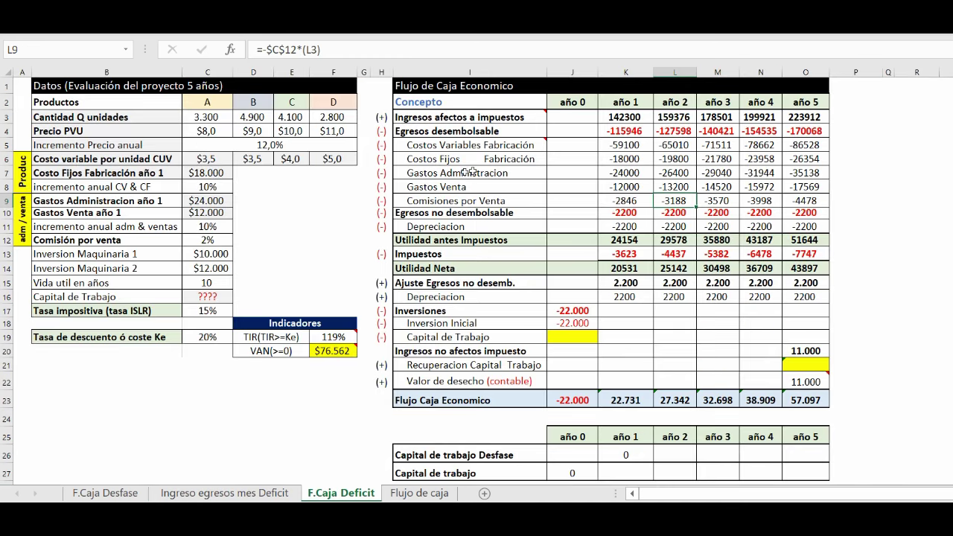
drag(625, 141, 625, 187)
click(200, 491)
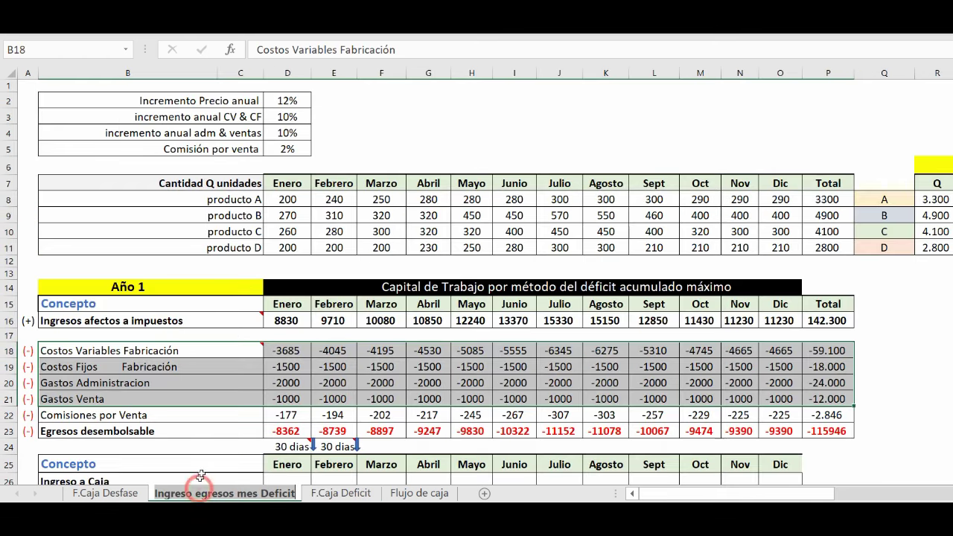
Step: Link the Marzo Ingreso a Caja to the Enero Ingresos afectos a impuestos with =D16, applying the two 30-day lags noted above the table
click(235, 428)
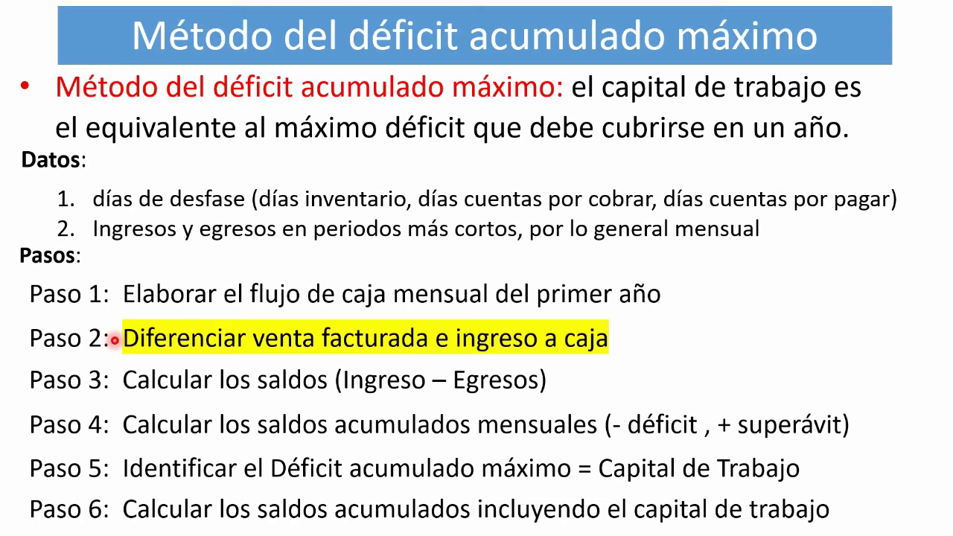
key(Right)
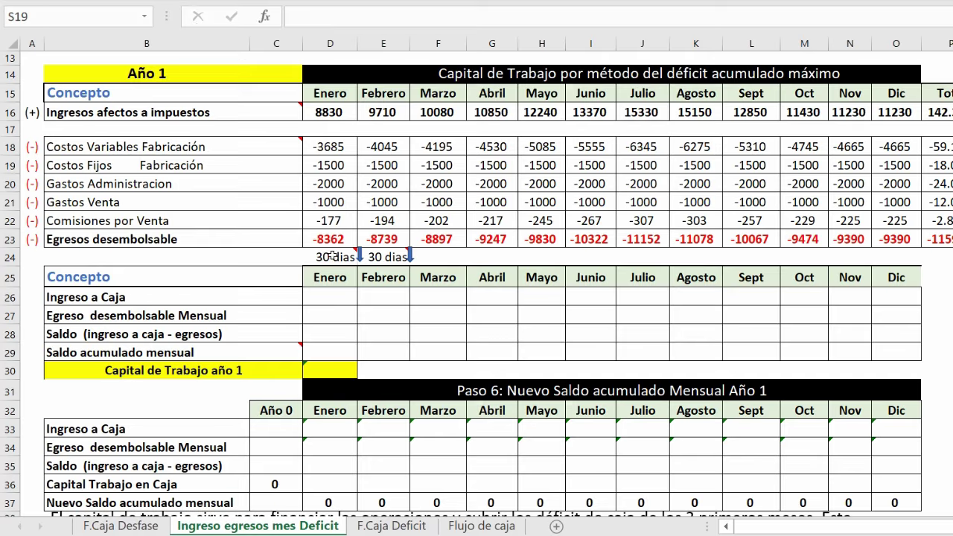
mouse_move(333, 255)
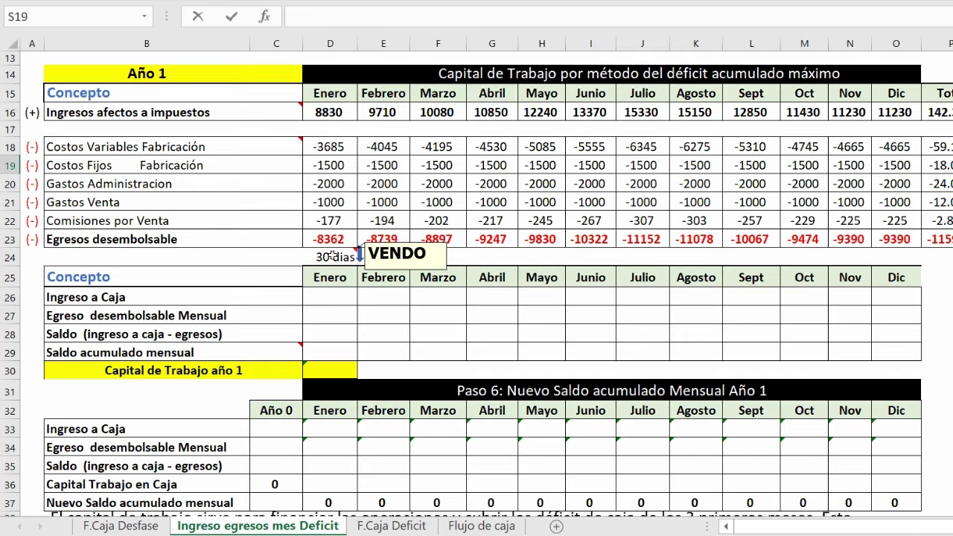
mouse_move(374, 257)
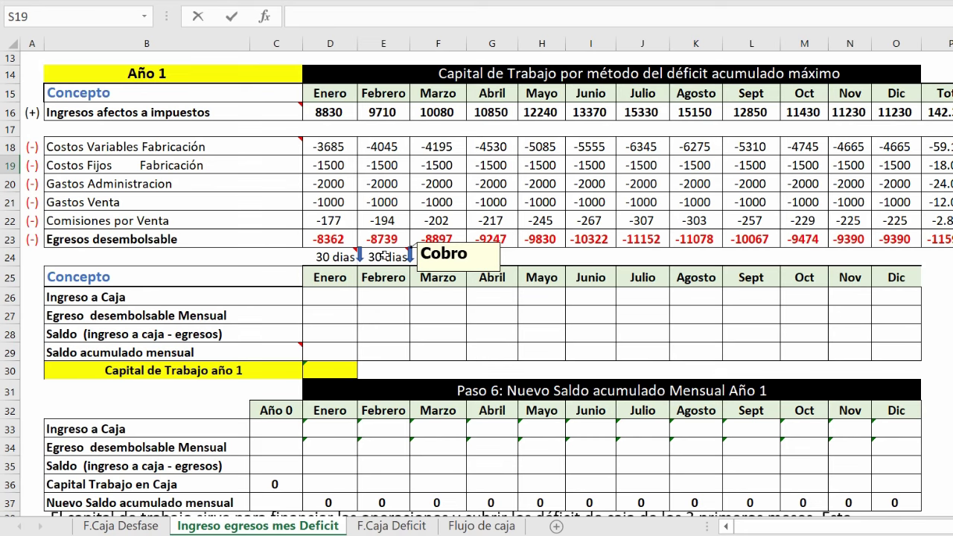
drag(329, 296, 372, 292)
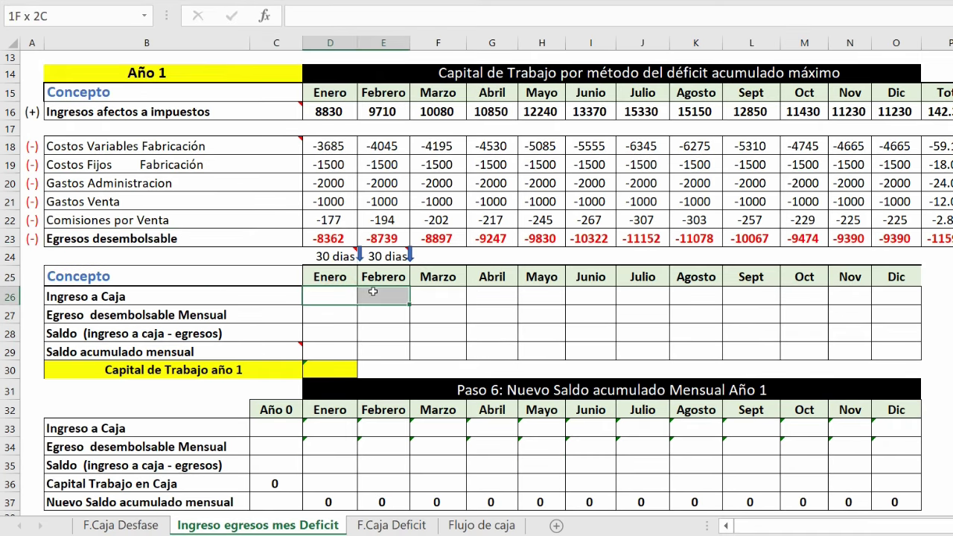
click(419, 292)
text(=)
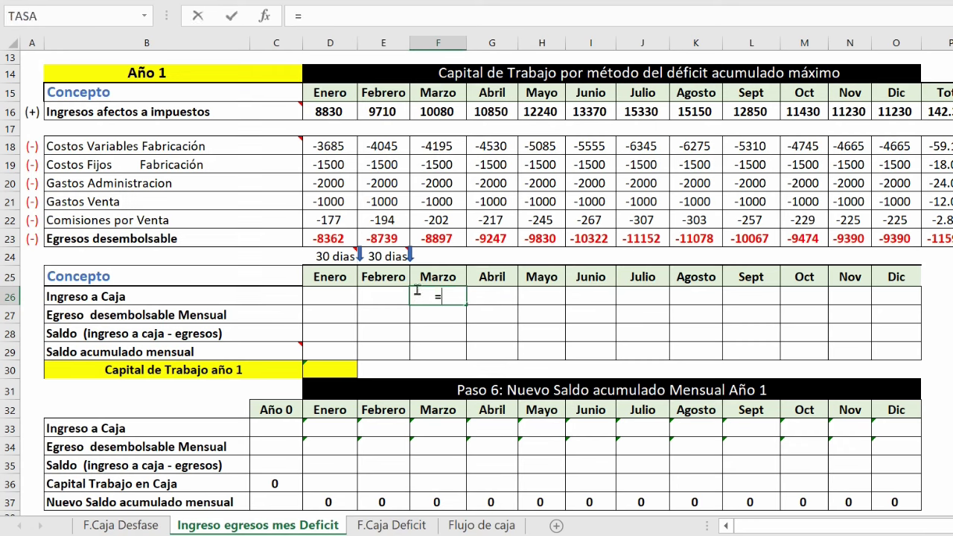
click(331, 110)
key(Return)
Step: Trace the precedents of the Marzo Ingreso a Caja cell
click(452, 327)
click(448, 295)
key(alt+m)
key(p)
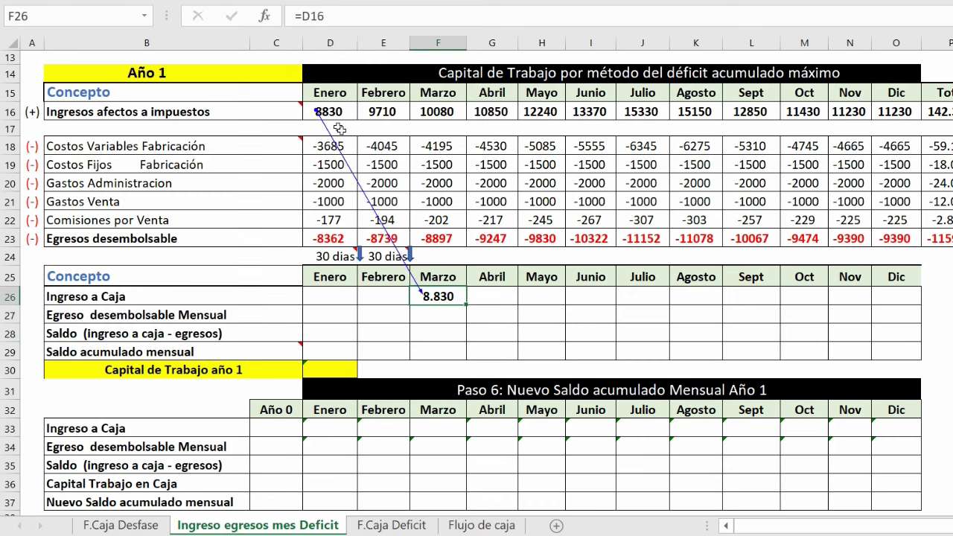
Step: Set the Abril Ingreso a Caja to =E16 and fill the formula across the row through Dic
click(482, 295)
text(=)
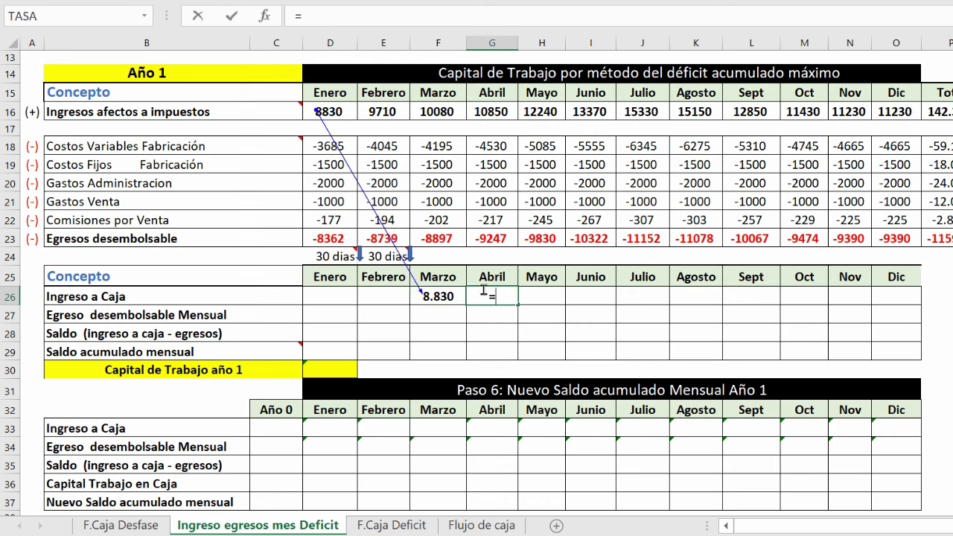
click(383, 111)
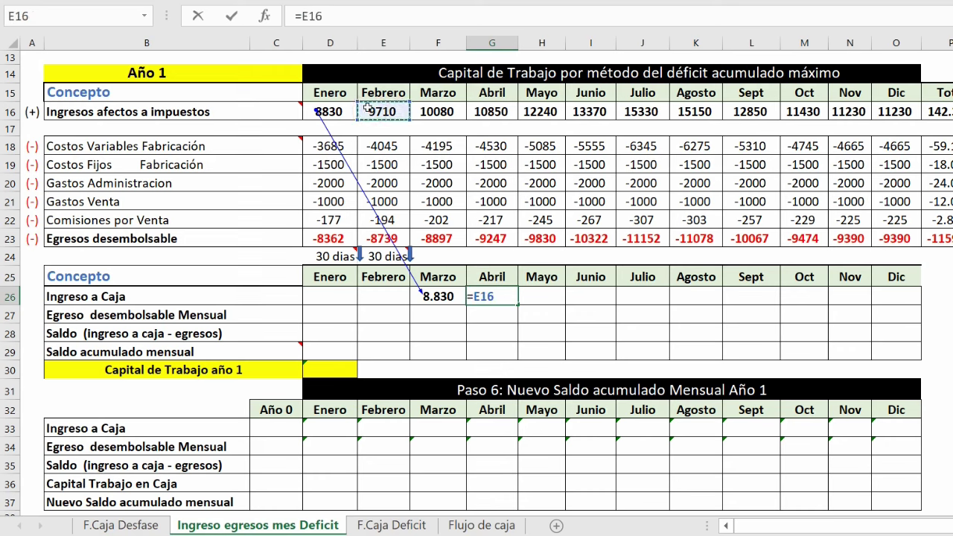
key(ctrl+Return)
click(775, 4)
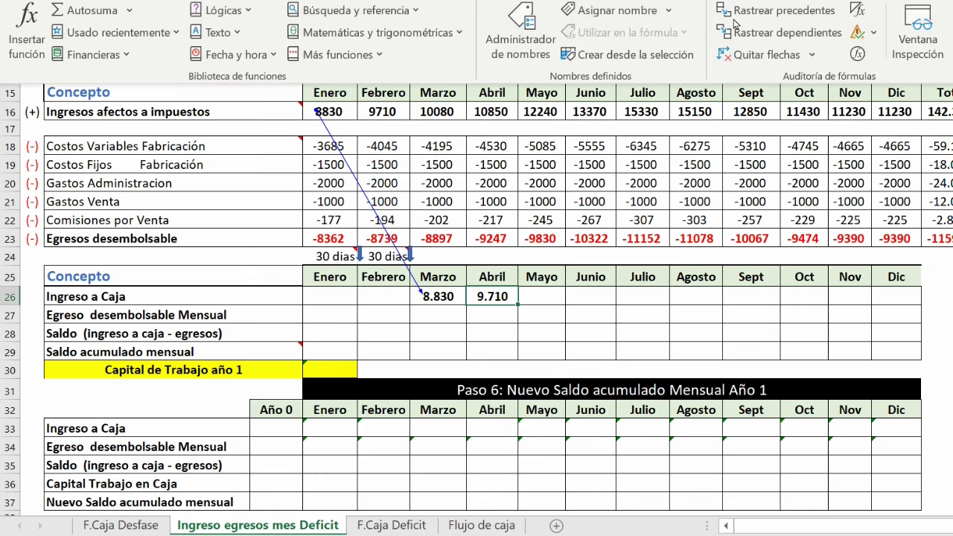
click(781, 13)
drag(518, 304, 844, 302)
drag(844, 302, 897, 308)
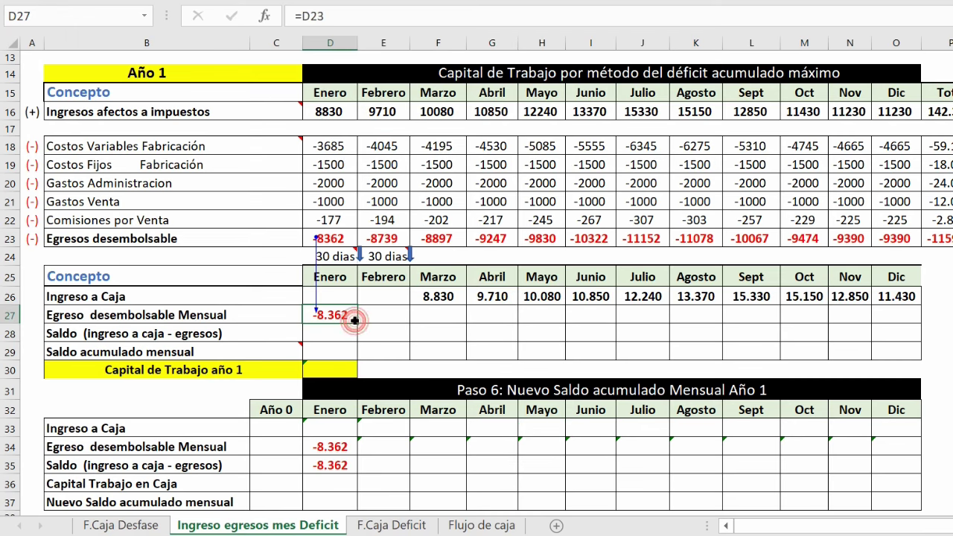
Step: Fill the Enero Egreso desembolsable Mensual formula =D23 across the row through Dic
drag(358, 320, 928, 308)
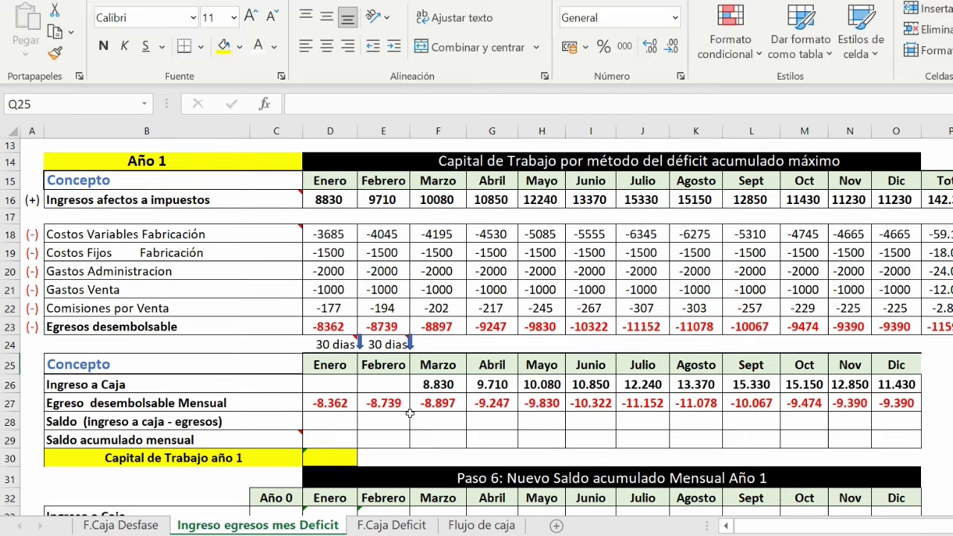
click(339, 421)
drag(343, 382, 403, 386)
drag(333, 404, 380, 402)
click(381, 402)
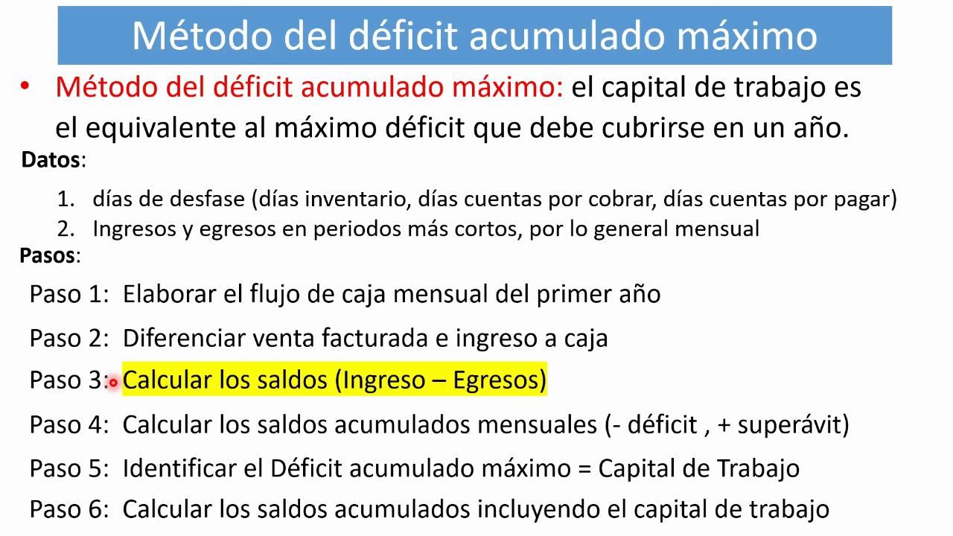
Step: Calculate the Enero Saldo (ingreso a caja - egresos) as =D26+D27 and fill the formula through Dic
text(=)
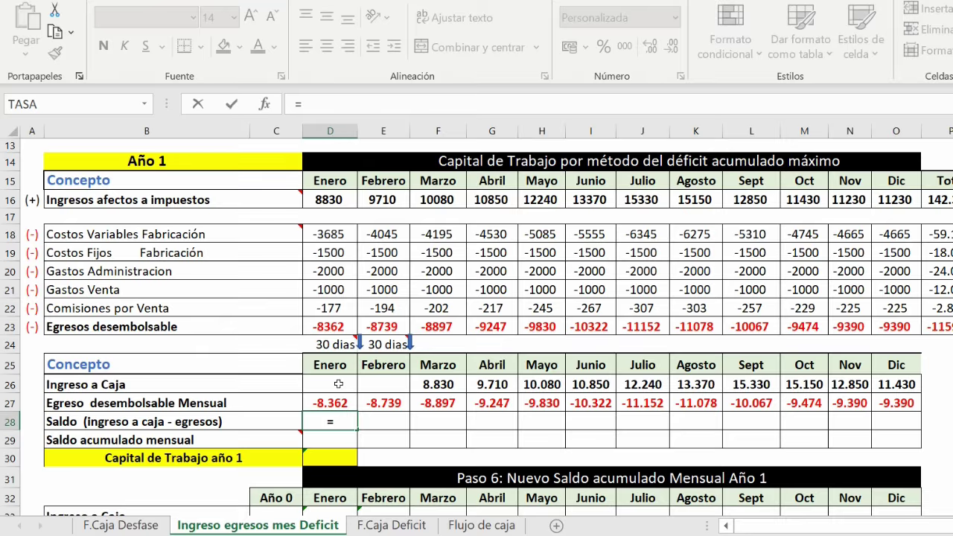
click(338, 383)
text(-)
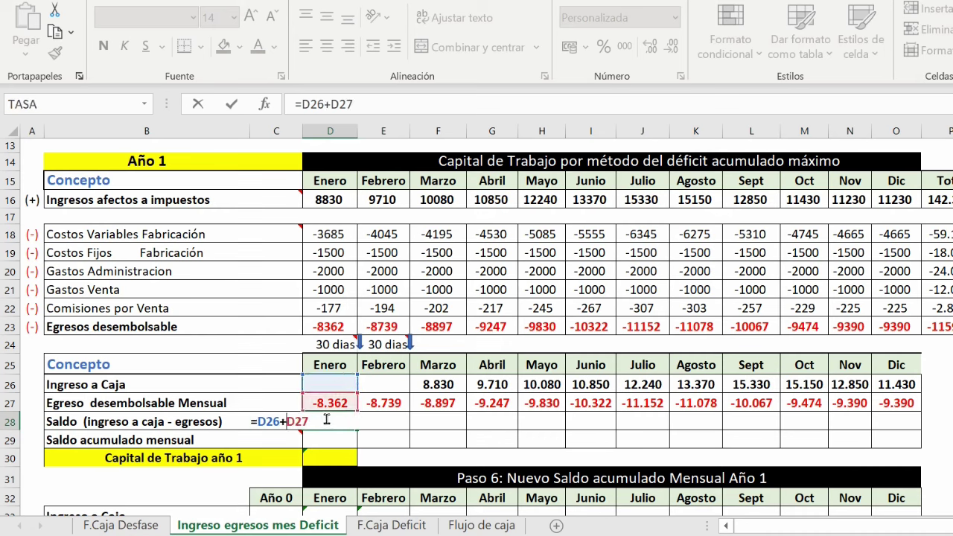
key(ctrl+Return)
drag(357, 430, 912, 439)
click(542, 440)
drag(346, 423, 441, 427)
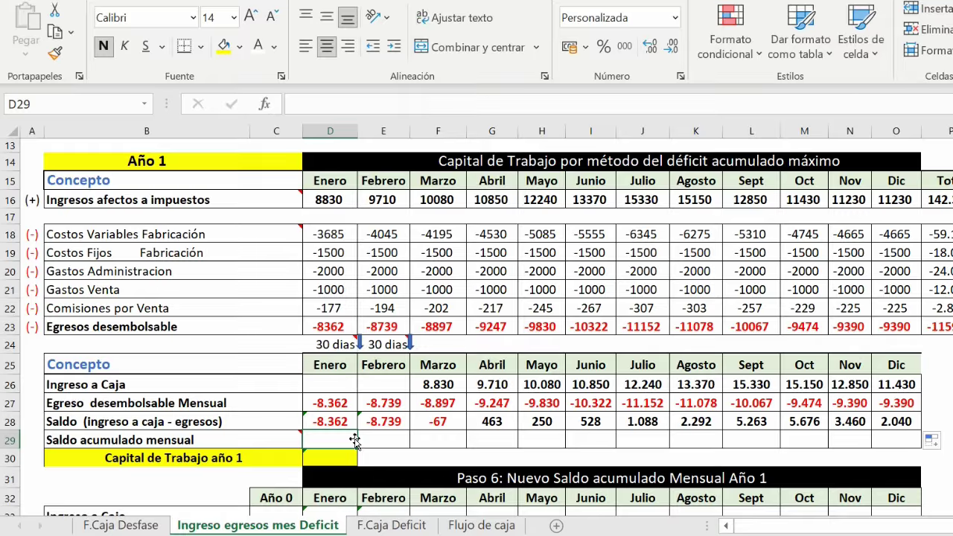
Step: Start the Saldo acumulado mensual row with =D28 for Enero and =D29+E28 for Febrero
text(=)
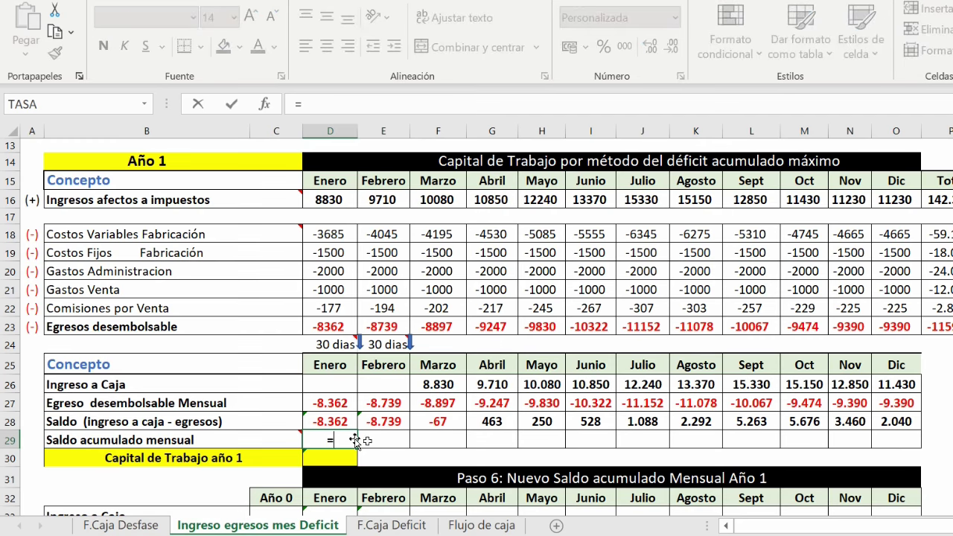
click(339, 421)
key(Return)
click(377, 433)
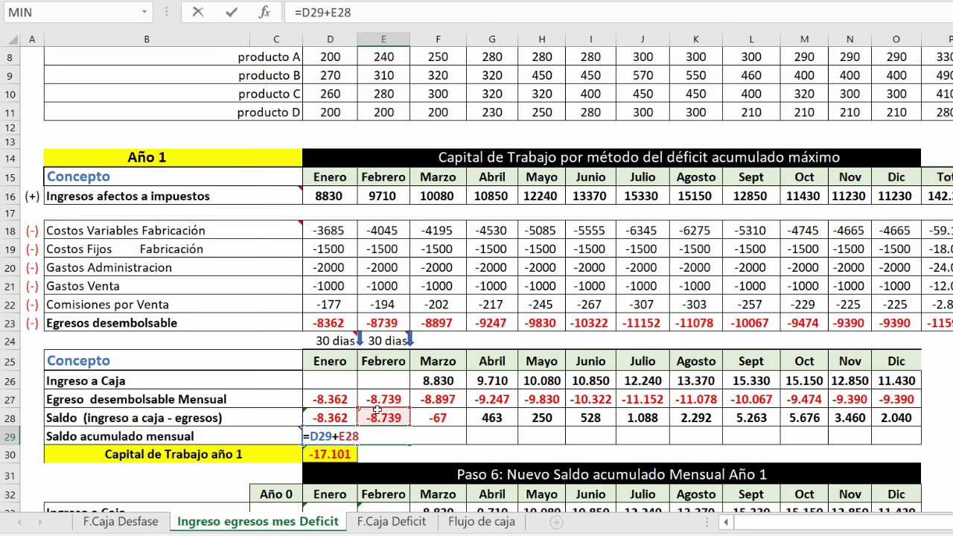
key(Tab)
Step: Set the Marzo Saldo acumulado mensual to =F28+E29 and fill the formula through Dic
text(=)
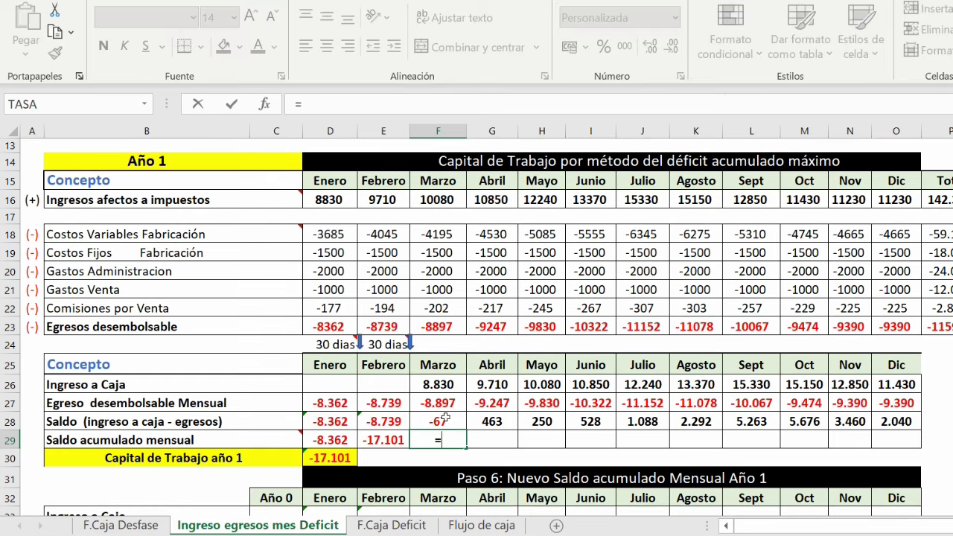
click(445, 419)
text(+)
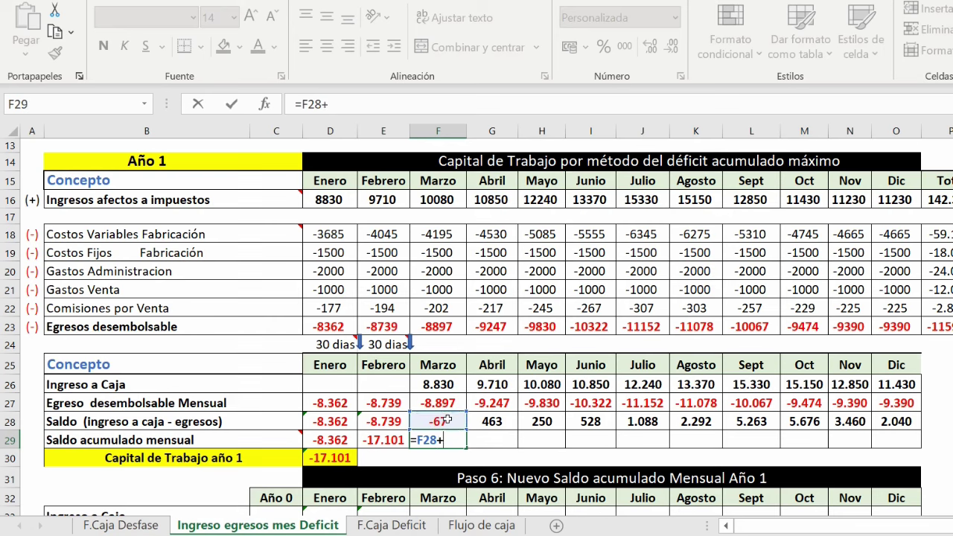
click(383, 439)
key(Return)
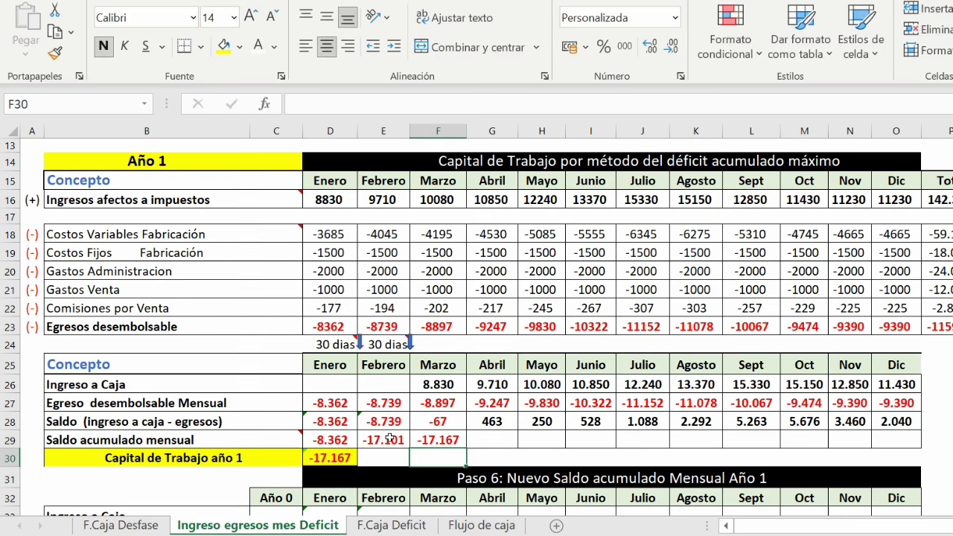
click(437, 440)
drag(466, 448, 897, 448)
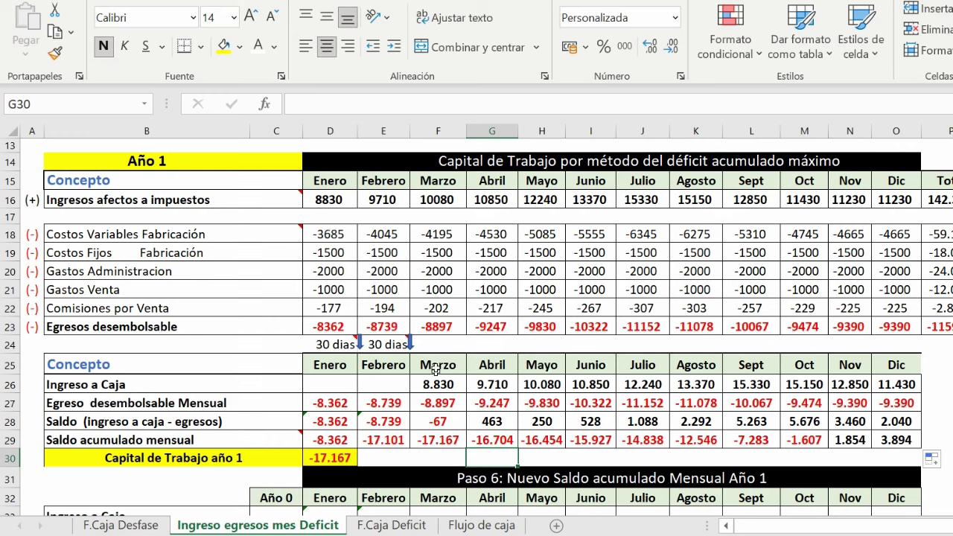
Step: Check the Marzo Saldo acumulado and insert the statistical MIN function in the Capital de Trabajo año 1 cell
drag(436, 370, 439, 422)
click(445, 440)
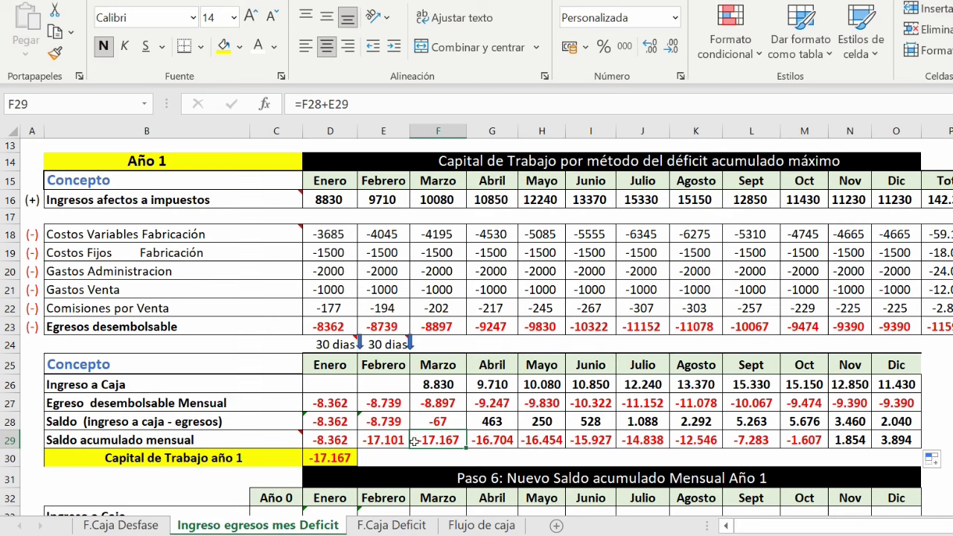
click(342, 457)
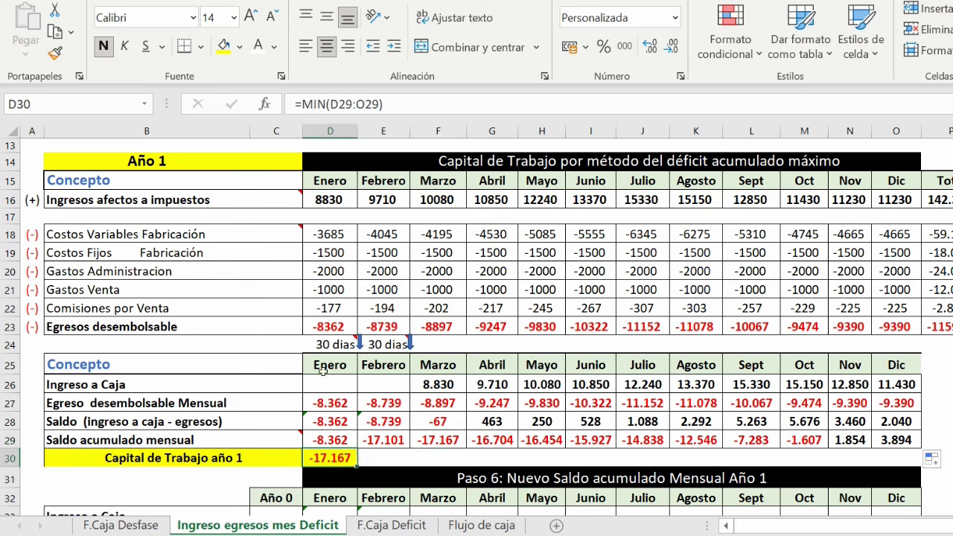
text(=)
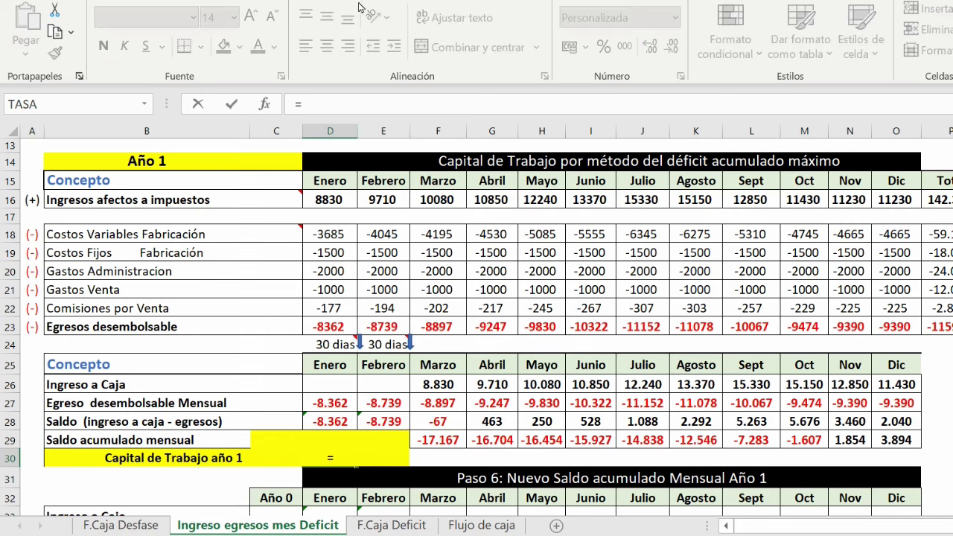
click(351, 11)
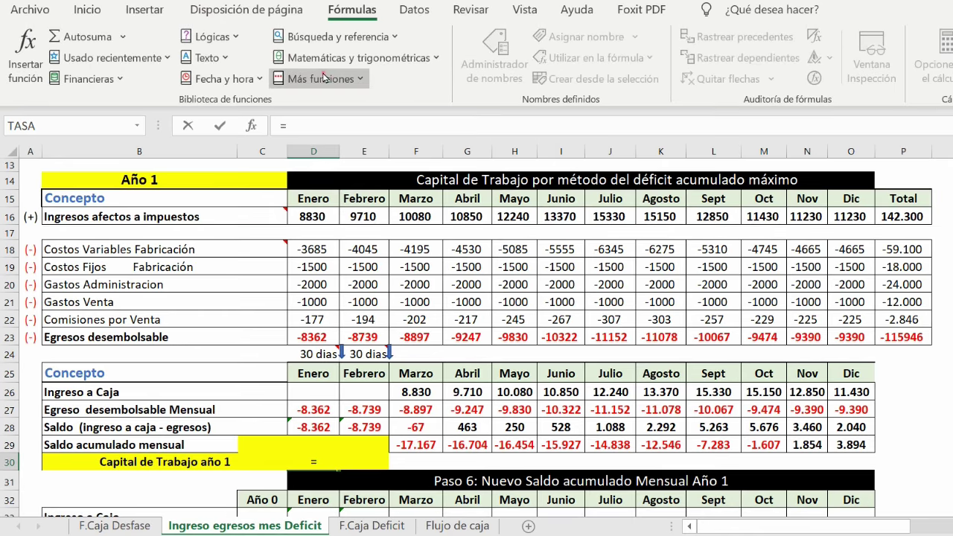
click(326, 79)
mouse_move(327, 107)
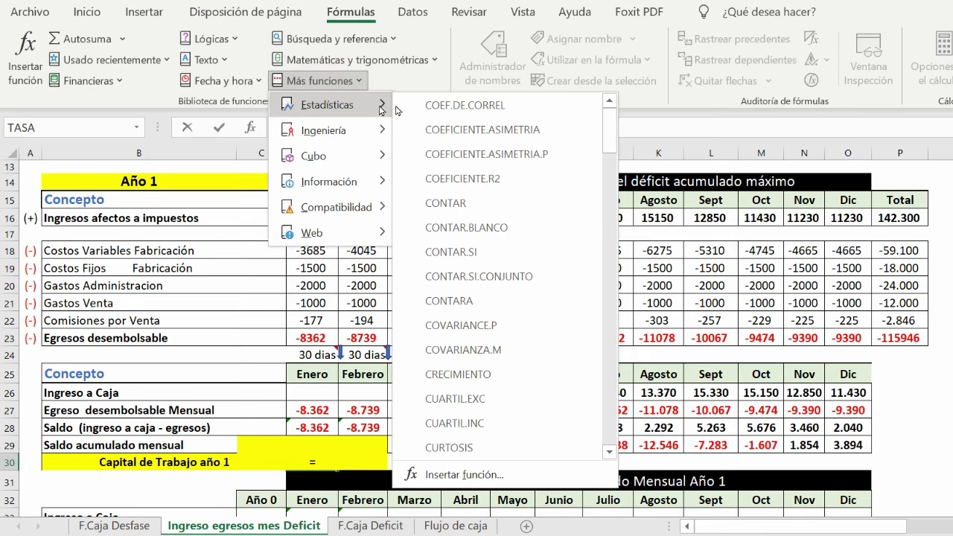
scroll(492, 276, down, 15)
scroll(495, 274, down, 7)
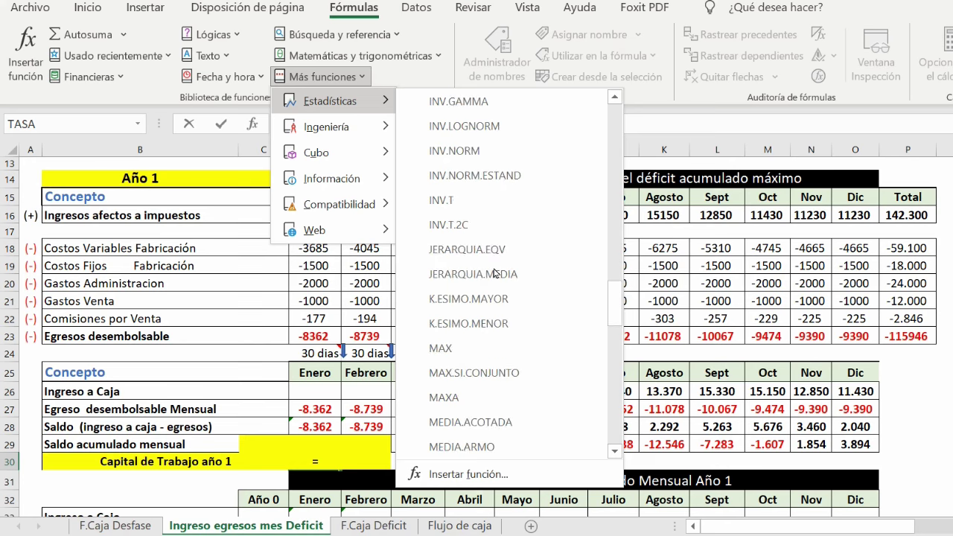
scroll(494, 273, down, 6)
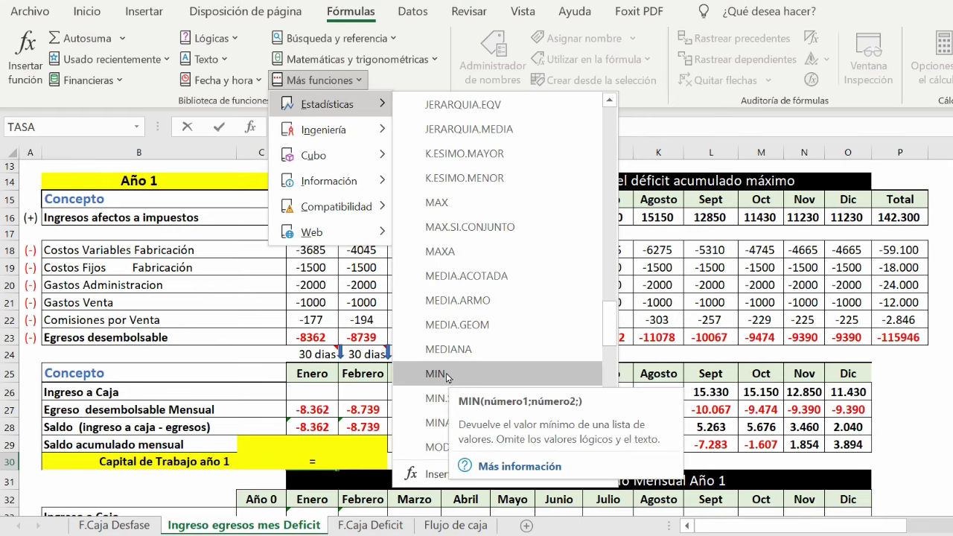
click(448, 376)
Step: Use the Enero to Dic Saldo acumulado mensual range D29:O29 as the MIN argument and verify the resulting formula
scroll(314, 477, up, 1)
click(314, 492)
drag(314, 489, 849, 493)
key(Return)
double_click(326, 506)
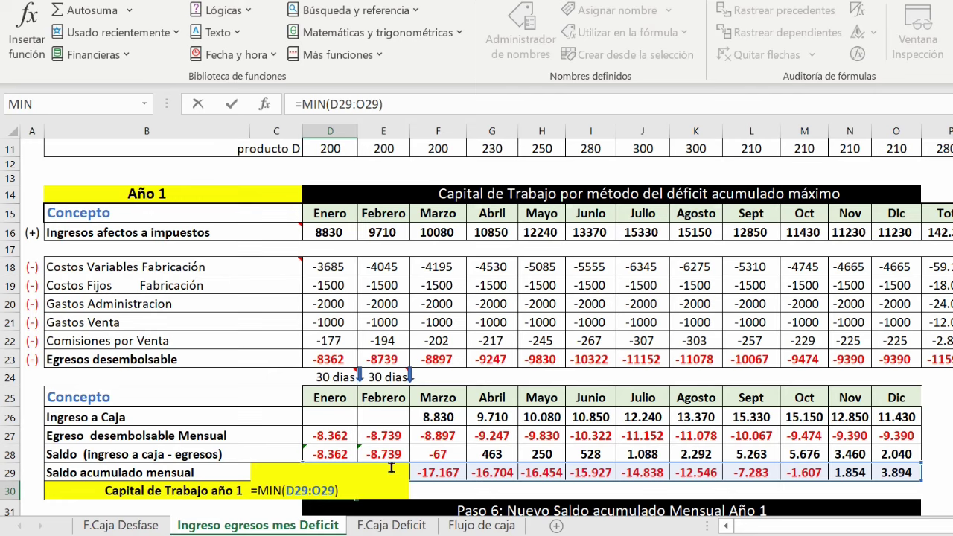
key(Return)
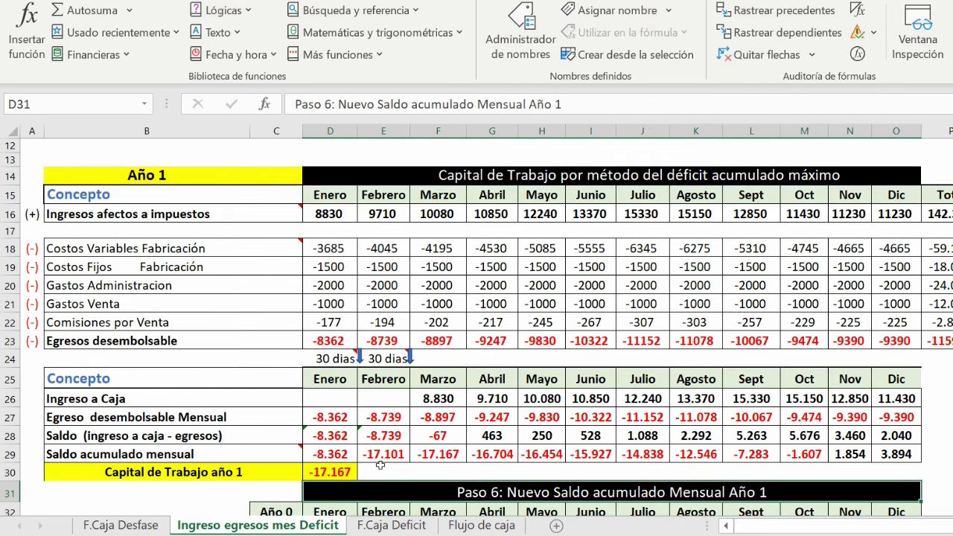
Step: Examine the Paso 6 Nuevo Saldo acumulado Mensual table, focusing on the Año 0 Capital Trabajo en Caja formula
click(335, 464)
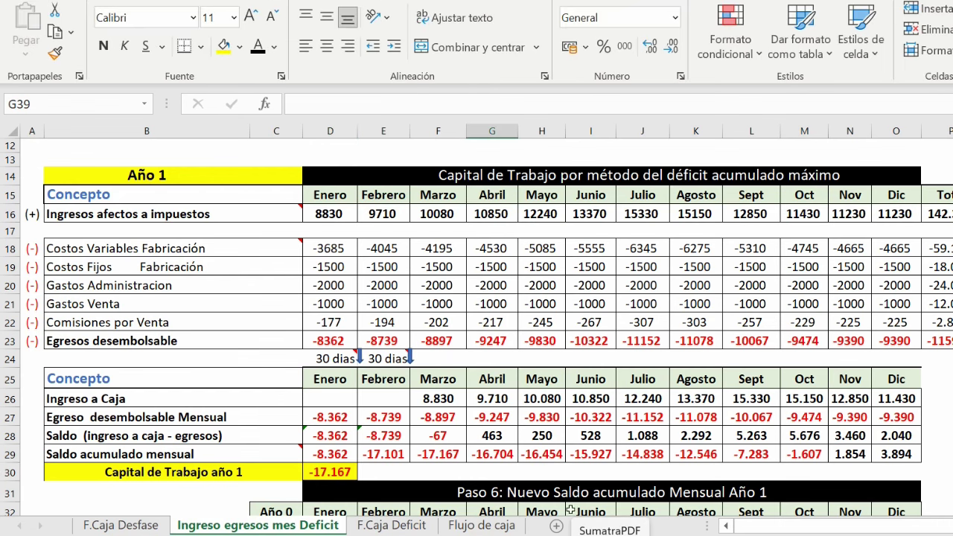
scroll(562, 403, down, 3)
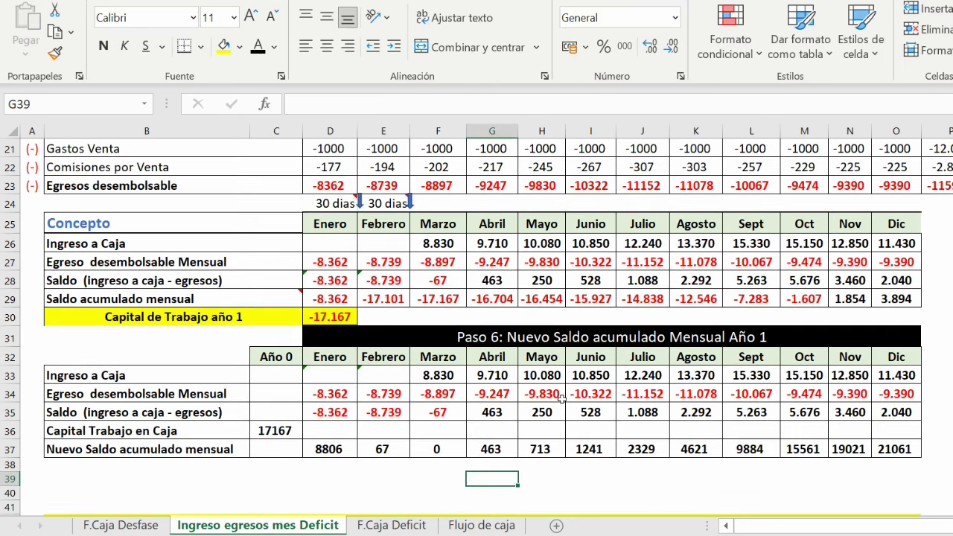
click(270, 426)
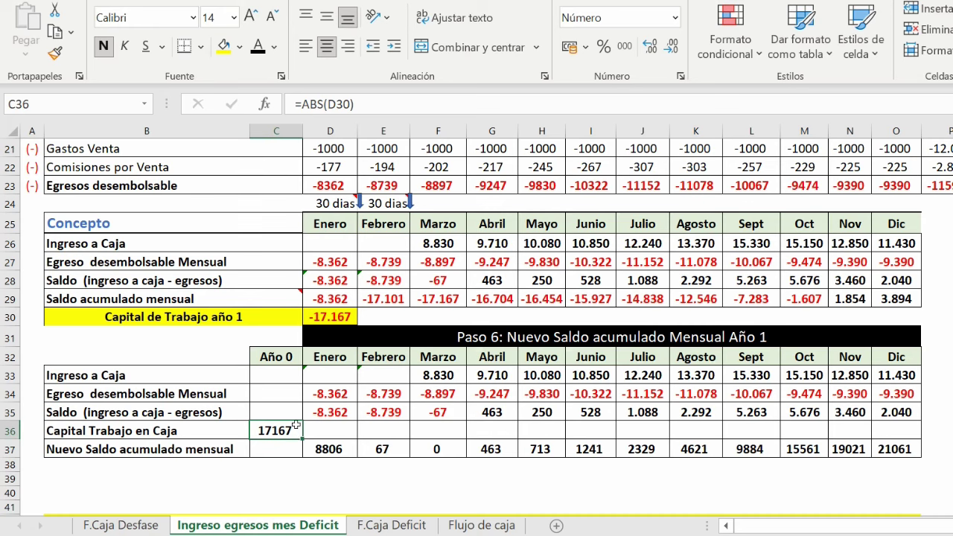
drag(190, 426, 296, 436)
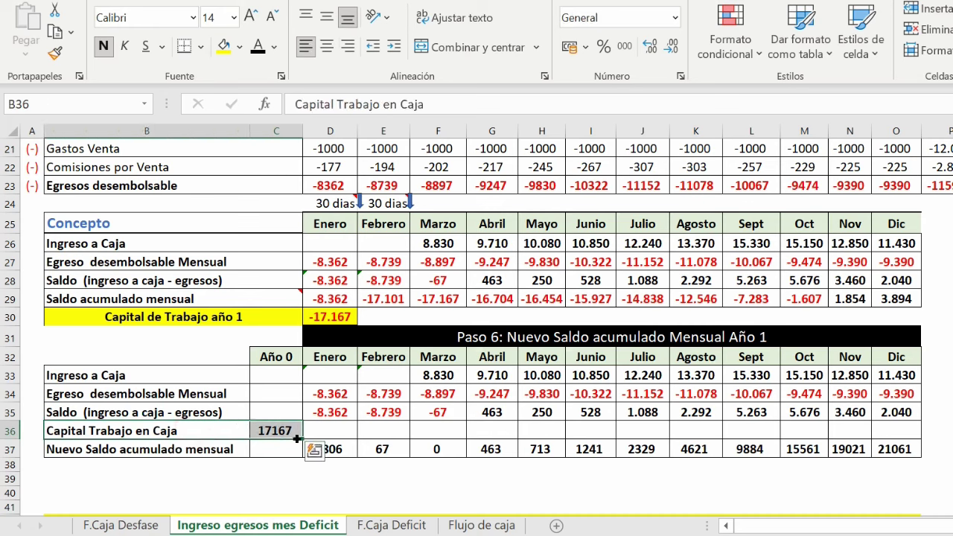
Step: Examine the Nuevo Saldo acumulado mensual in the Paso 6 table against the monthly Saldo row from Enero to Dic
double_click(344, 447)
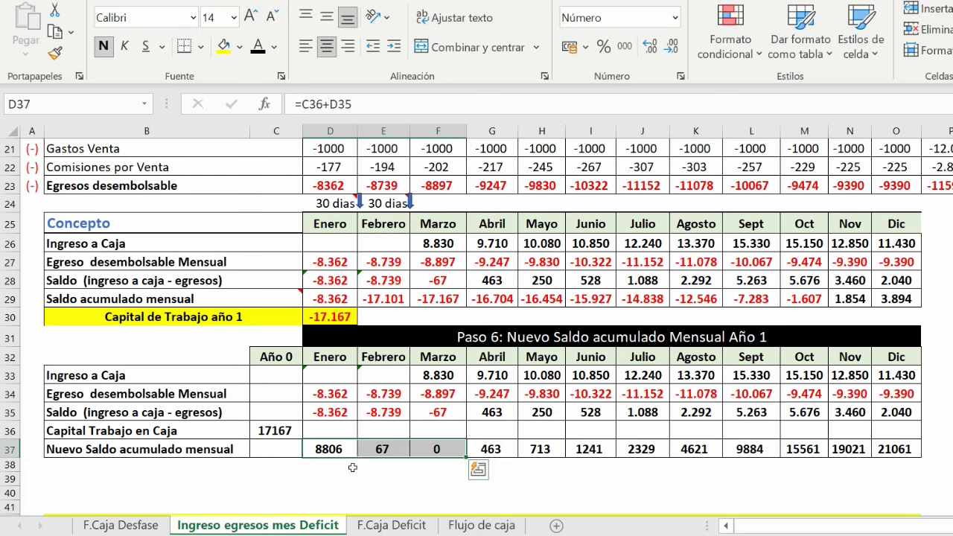
drag(336, 411, 432, 408)
click(434, 409)
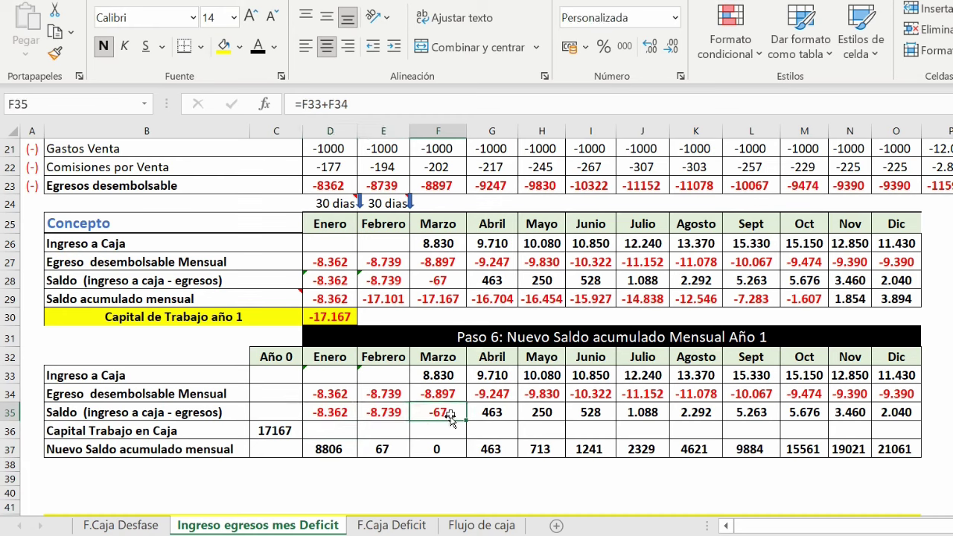
click(436, 410)
drag(330, 408, 428, 408)
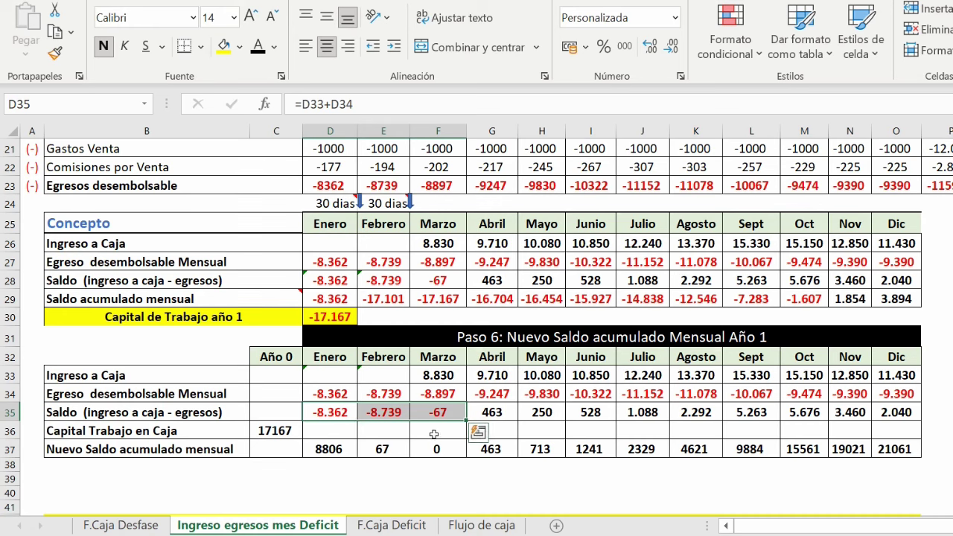
click(842, 448)
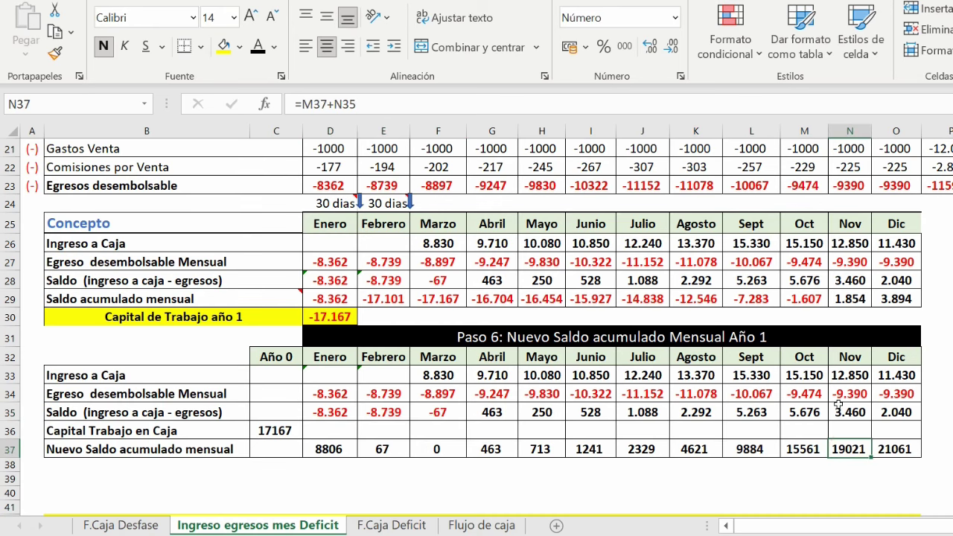
drag(843, 350, 852, 447)
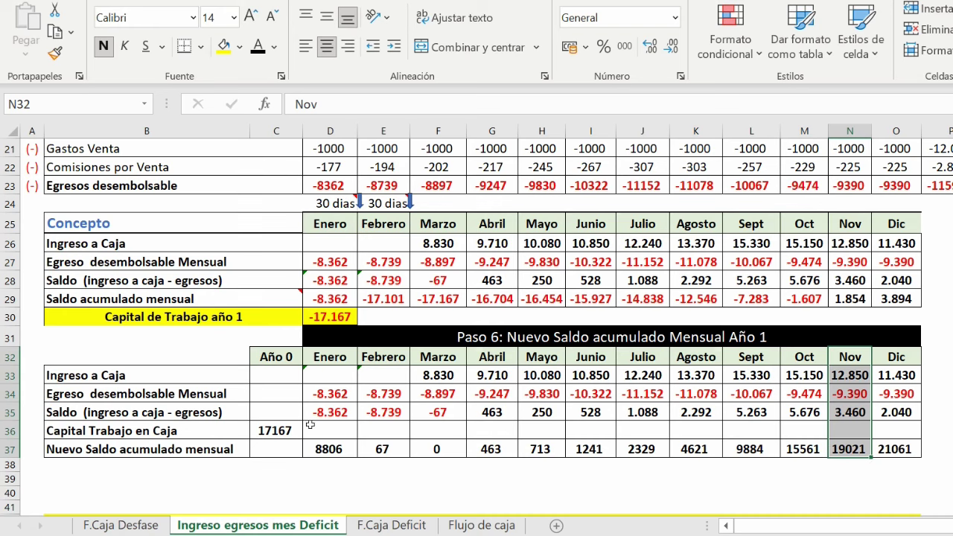
drag(330, 413, 882, 413)
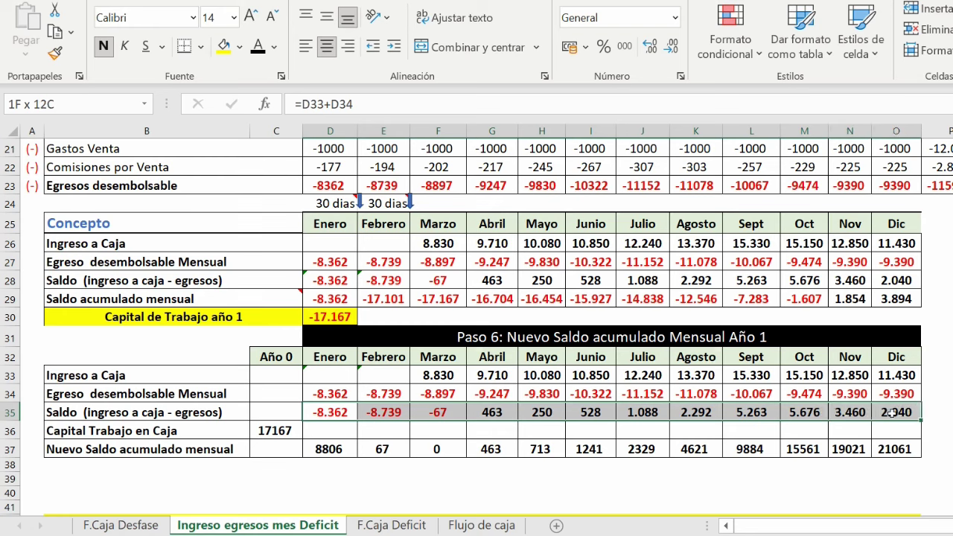
click(892, 413)
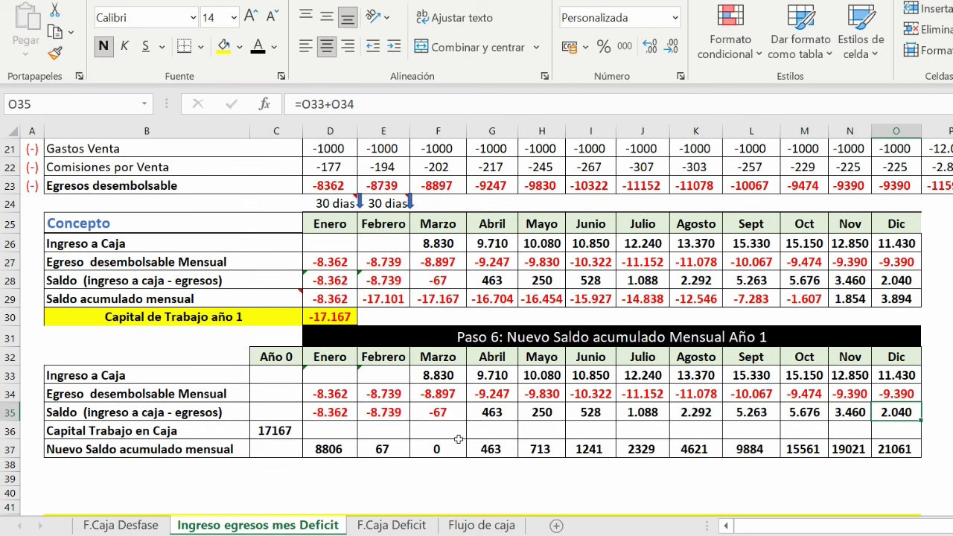
Step: Set the credito 30 dias share to 100% in the hypothetical credit policy case
scroll(435, 428, down, 5)
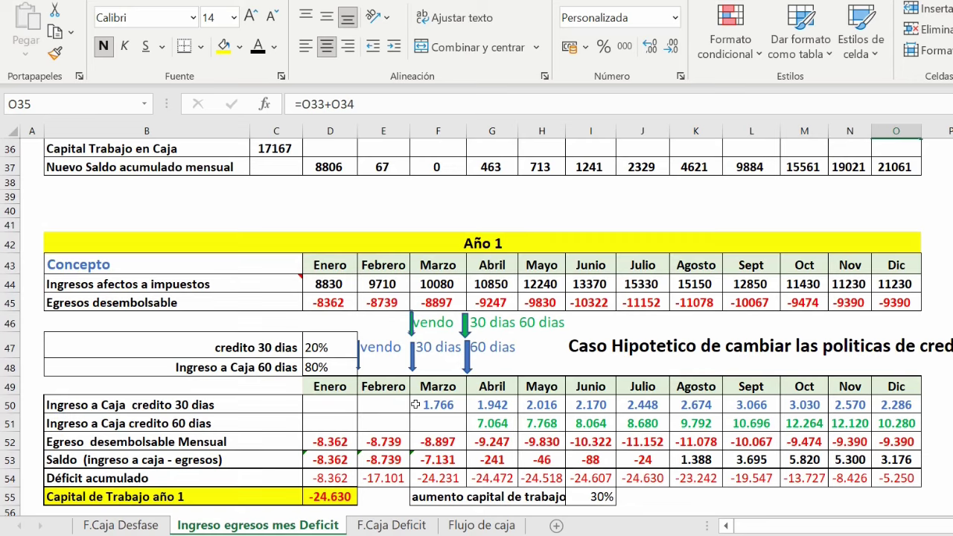
scroll(415, 404, down, 1)
click(328, 328)
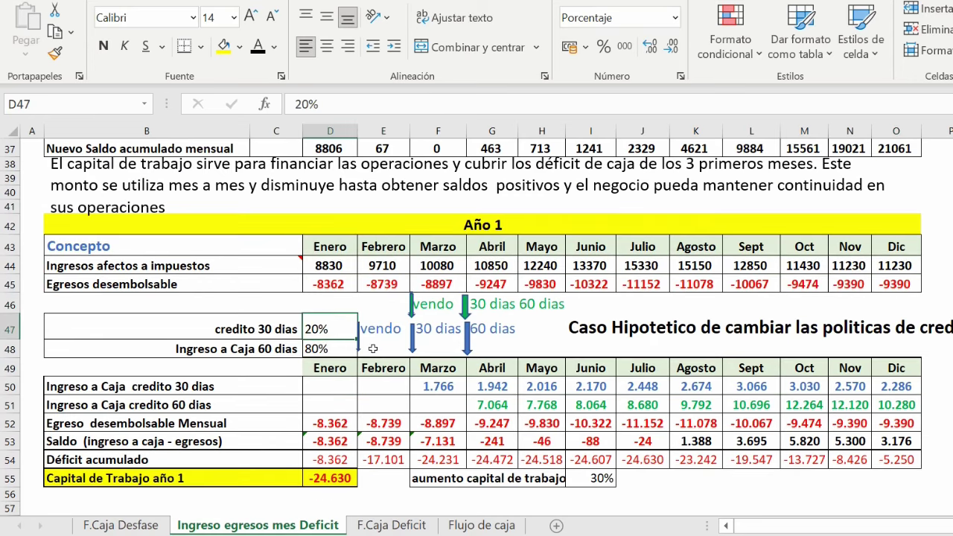
text(100)
key(Return)
Step: Change the credito 30 dias share to 50% to test an even split with the 60-day credit
click(334, 336)
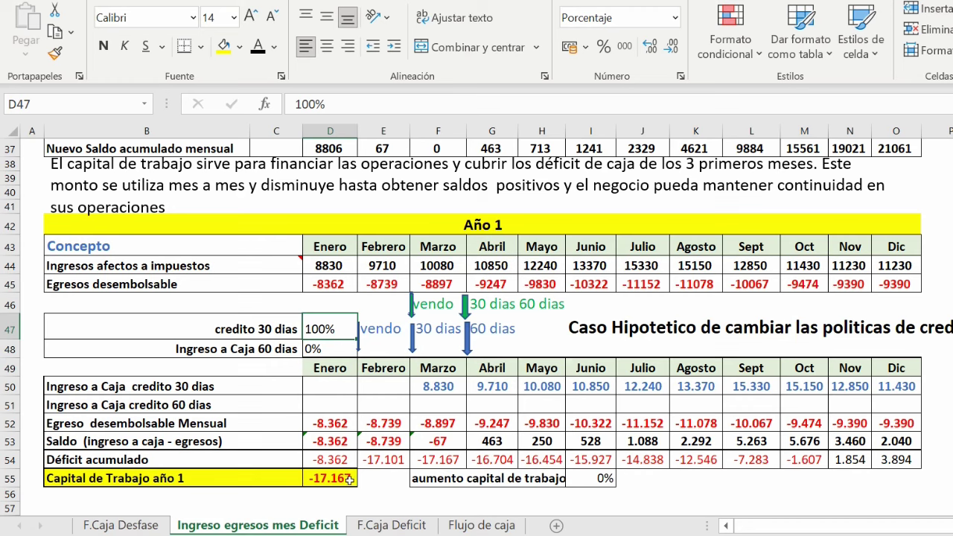
text(50)
key(Return)
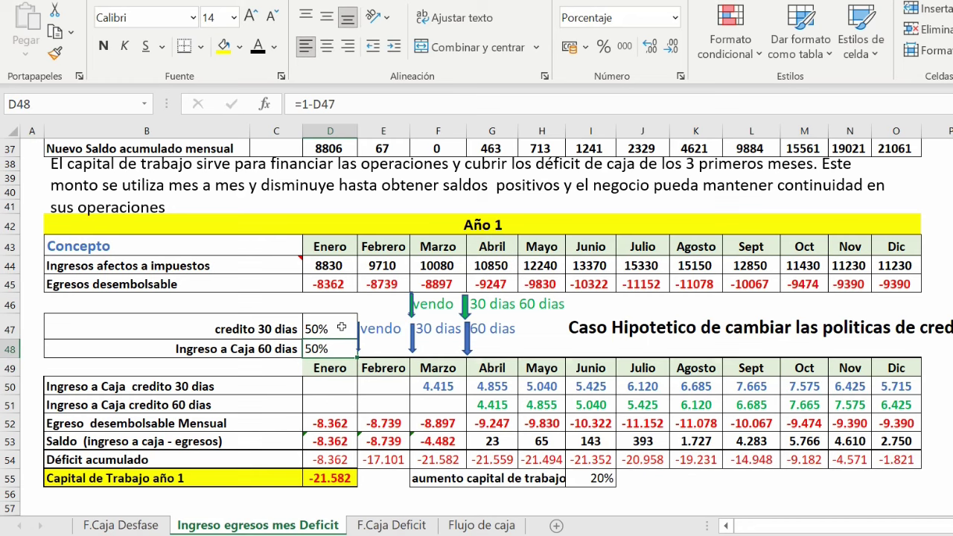
Step: Trace the precedents of the first 30-day and 60-day Ingreso a Caja amounts and check the aumento capital de trabajo percentage
drag(261, 348, 321, 350)
click(440, 384)
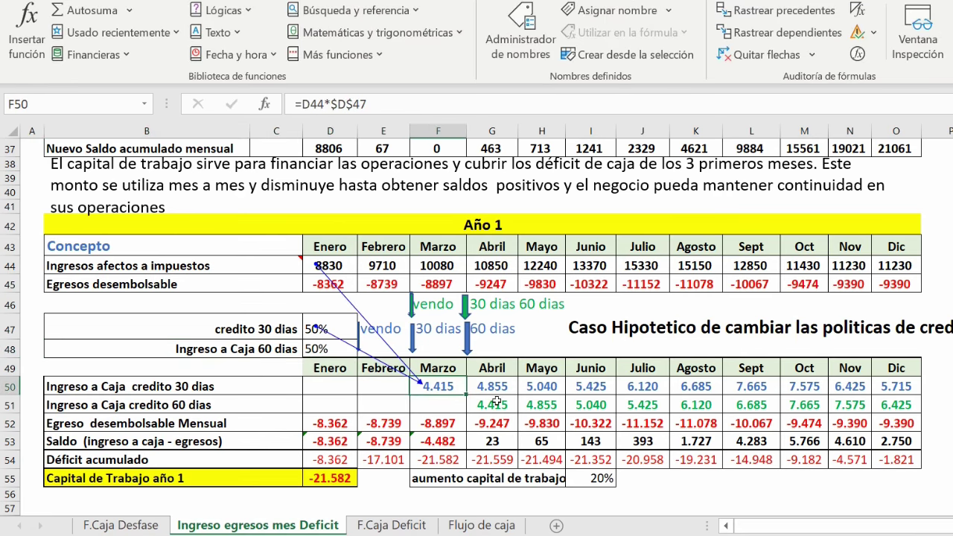
click(497, 401)
click(733, 14)
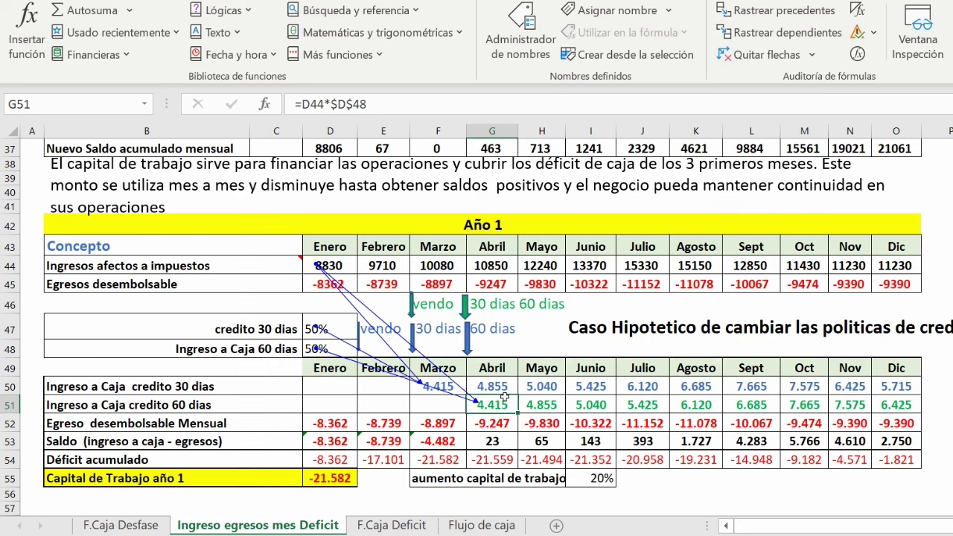
click(532, 477)
drag(532, 477, 586, 477)
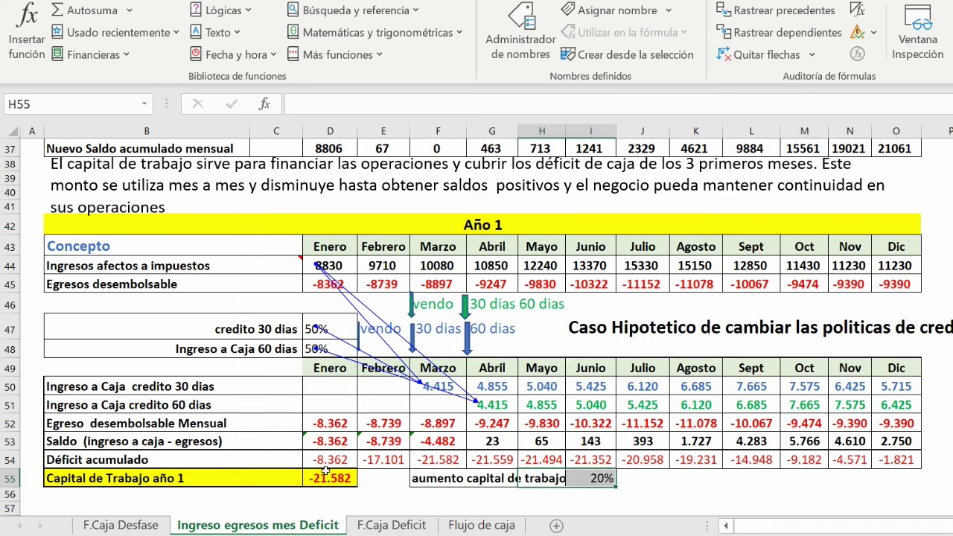
Step: Set the credito 30 dias share to 20% in the hypothetical credit policy case
click(329, 328)
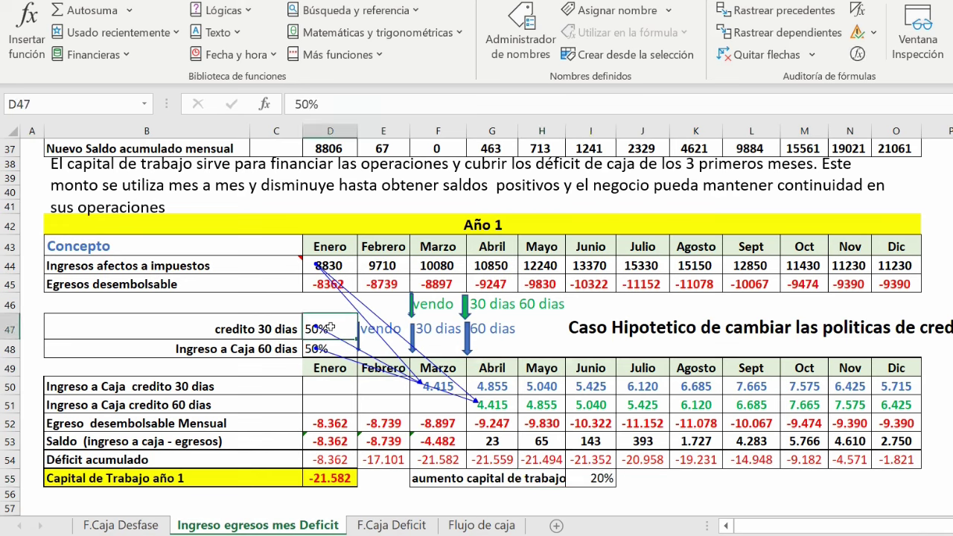
text(20)
key(Return)
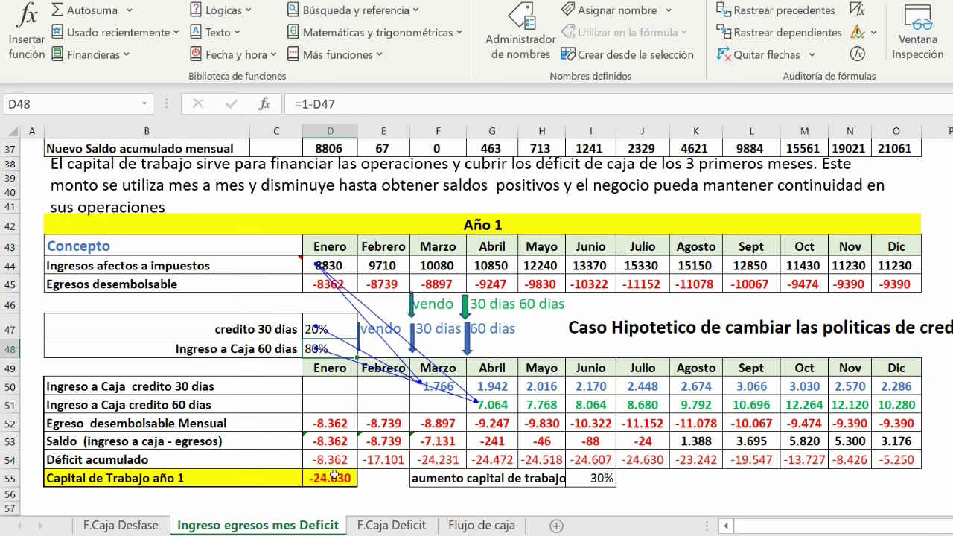
Step: Open the F.Caja Deficit sheet to review the Capital de Trabajo in the economic cash flow
double_click(401, 524)
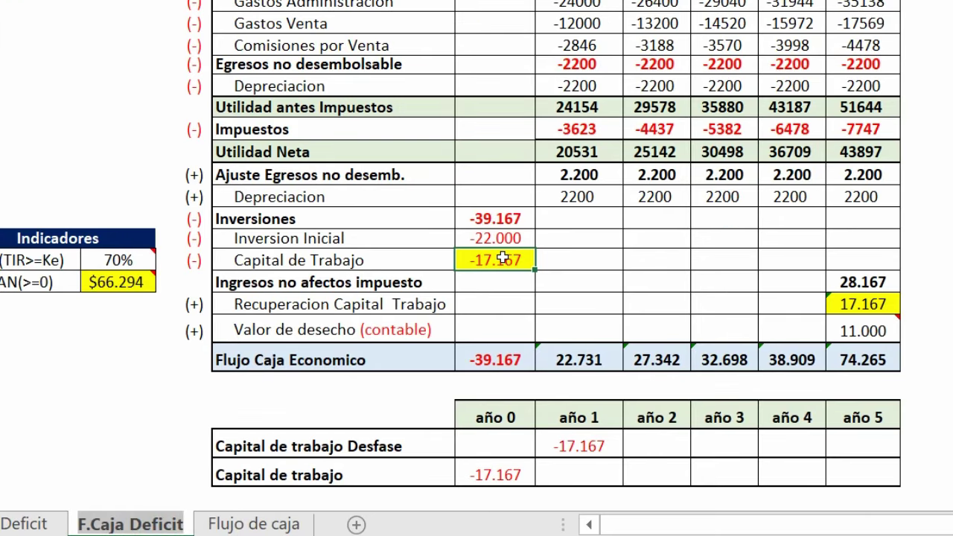